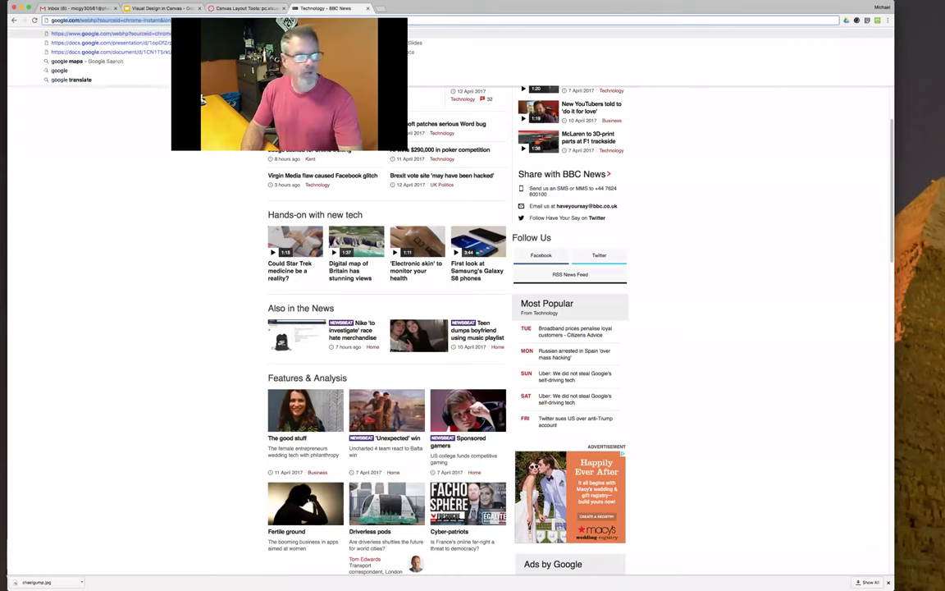
- Search Google Images for "books picture" and filter the results by usage rights
key("Return")
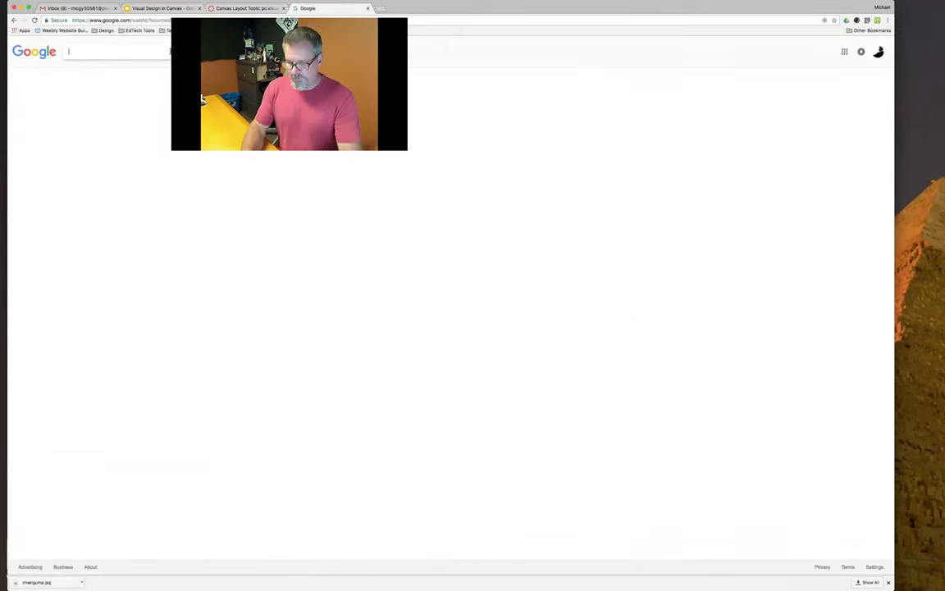
type("book")
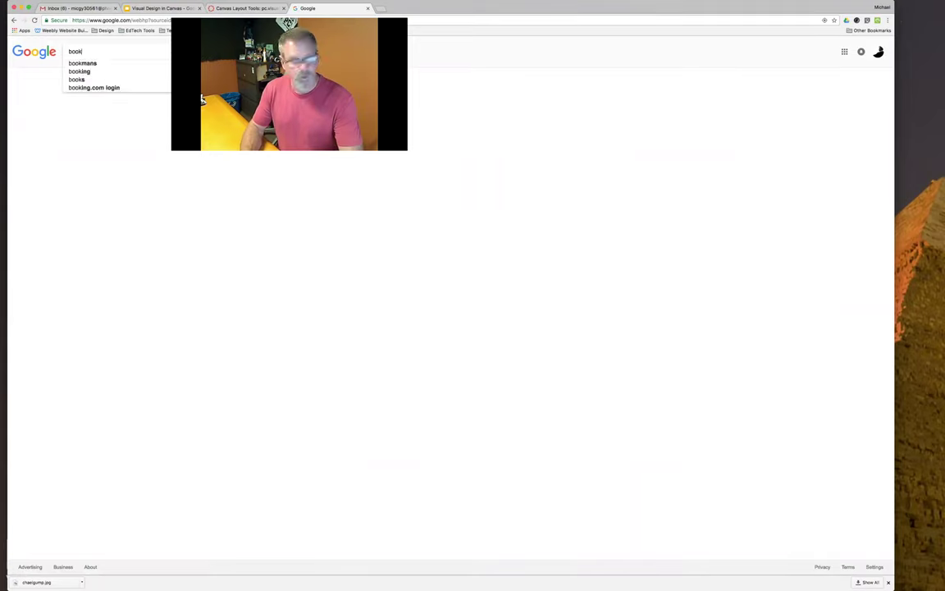
type("s picuture")
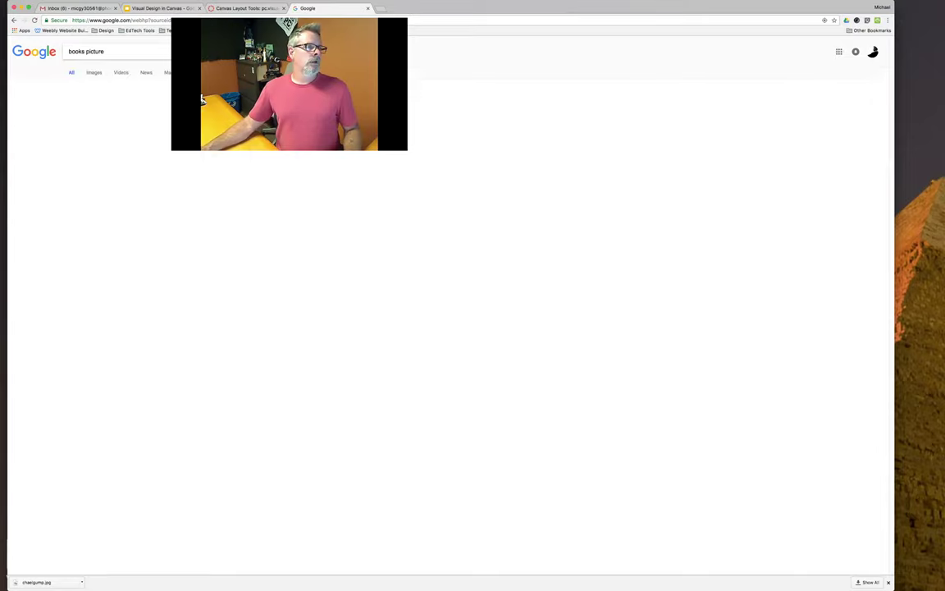
left_click(95, 74)
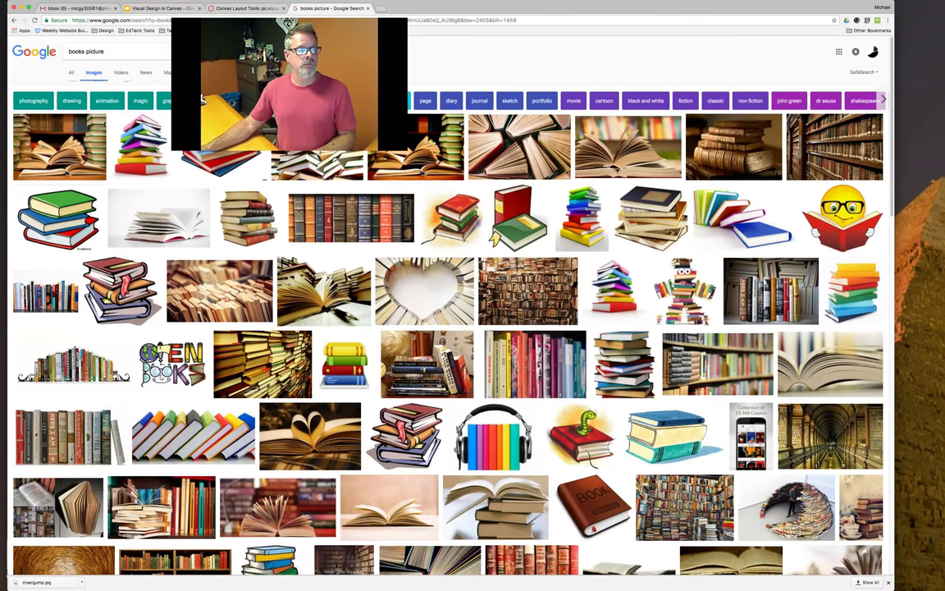
left_click(266, 72)
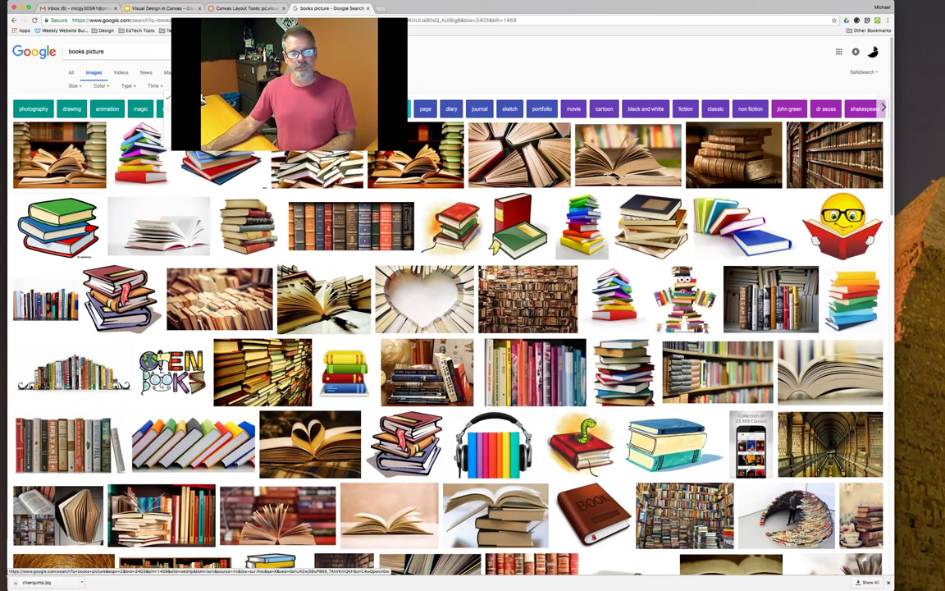
left_click(201, 99)
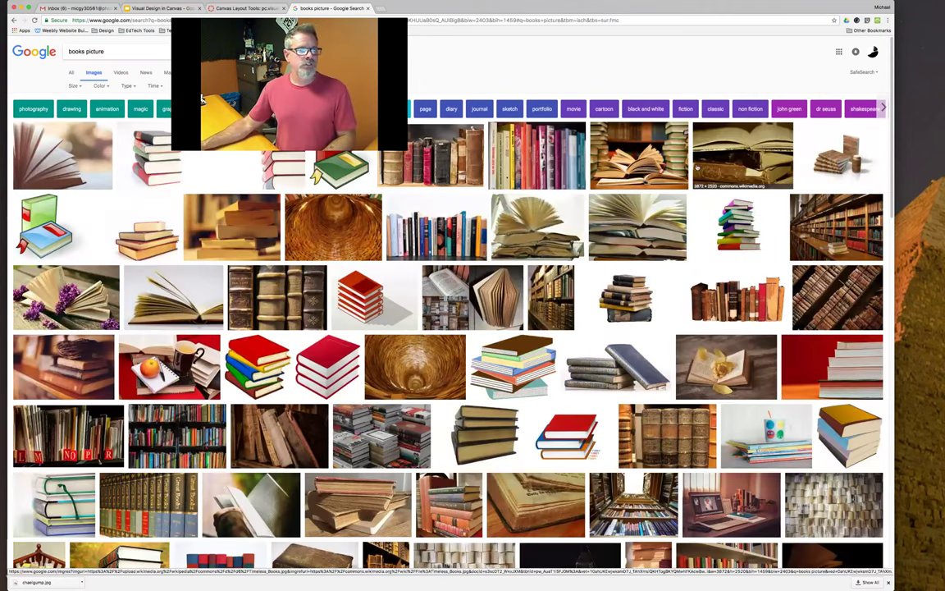
- Open the Pexels pile of five books at full size and enter its address as the image source in the Canvas page's image dialog
left_click(173, 162)
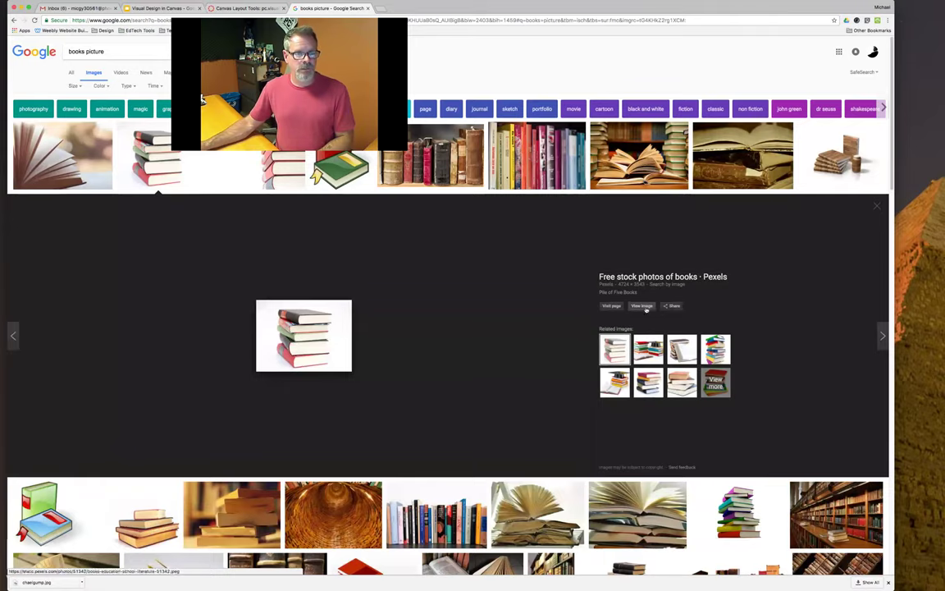
left_click(643, 306)
key("super+l")
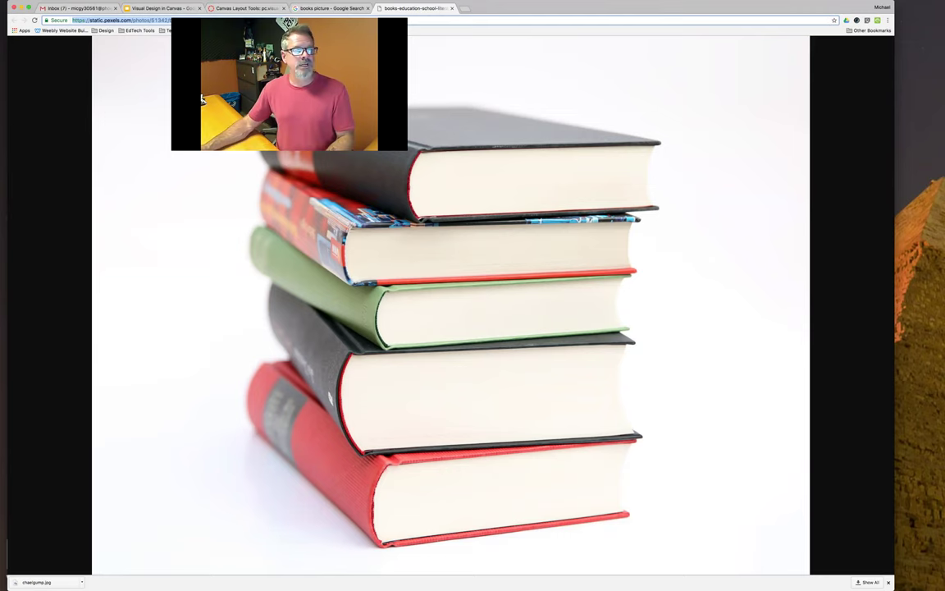
left_click(246, 8)
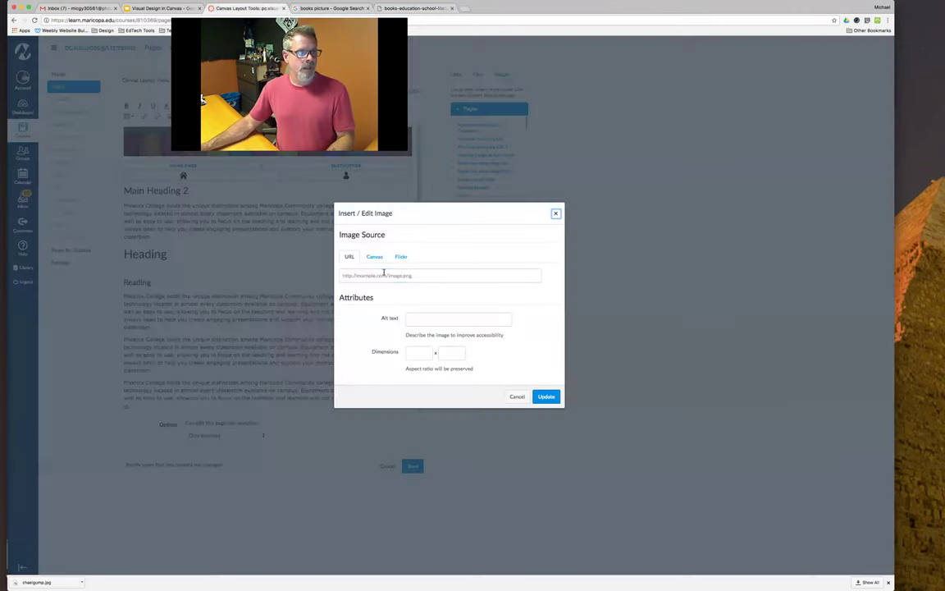
type("https://static.pexels.com/photos/51342/books-education-school-literature-51342.jpeg")
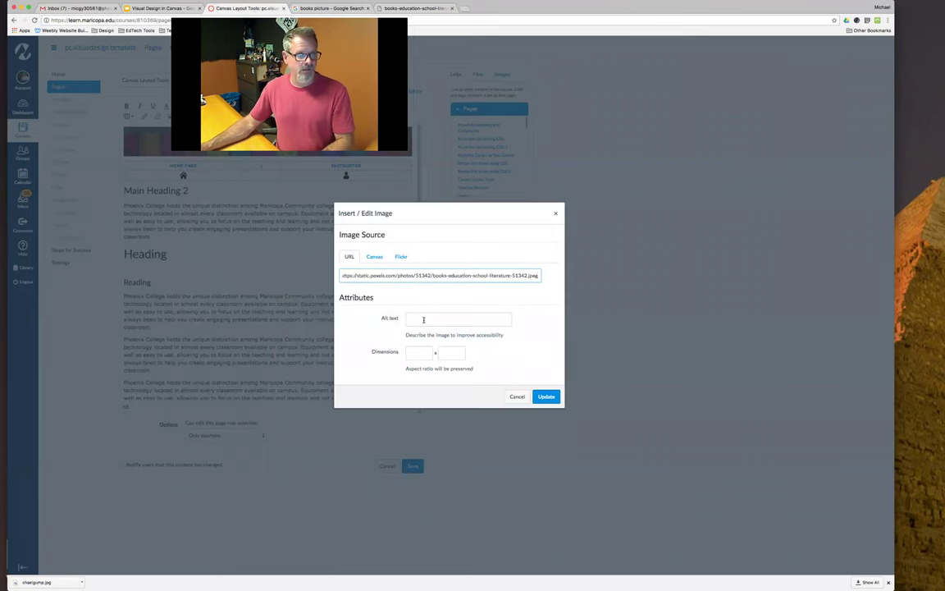
- Set the alt text to "Books Picture" and the width to 64, and insert the image beside the Reading heading
left_click(423, 320)
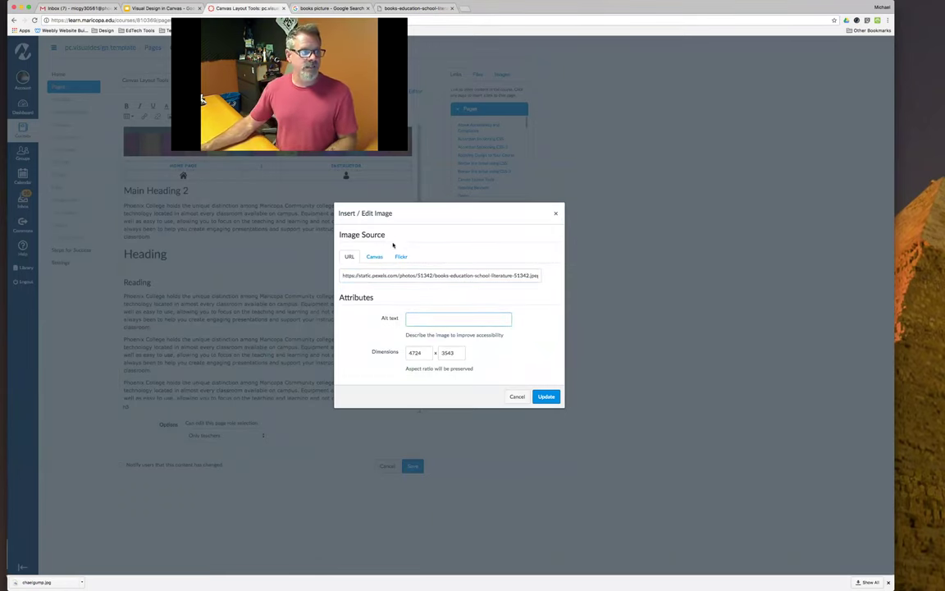
left_click_drag(380, 318, 400, 318)
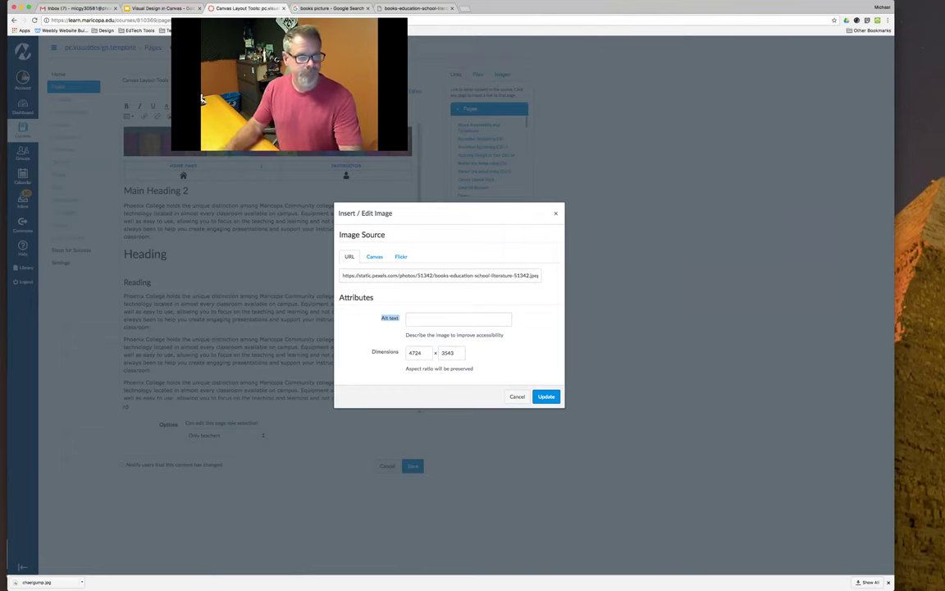
left_click(430, 319)
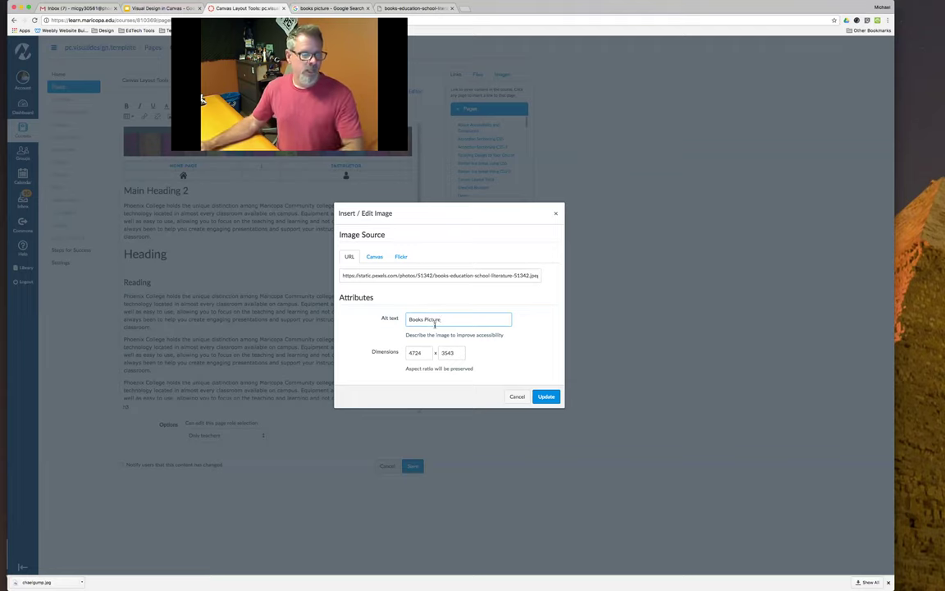
left_click(384, 352)
type("64")
key("Tab")
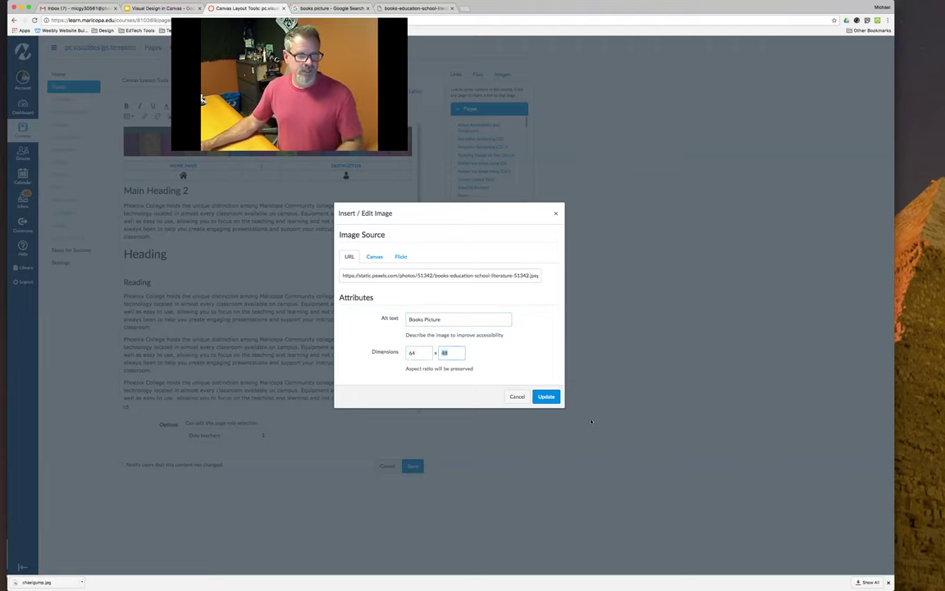
left_click(546, 396)
- Enlarge the books picture, align it to the right of the Reading text, and save the page
left_click(135, 285)
left_click_drag(149, 294, 195, 330)
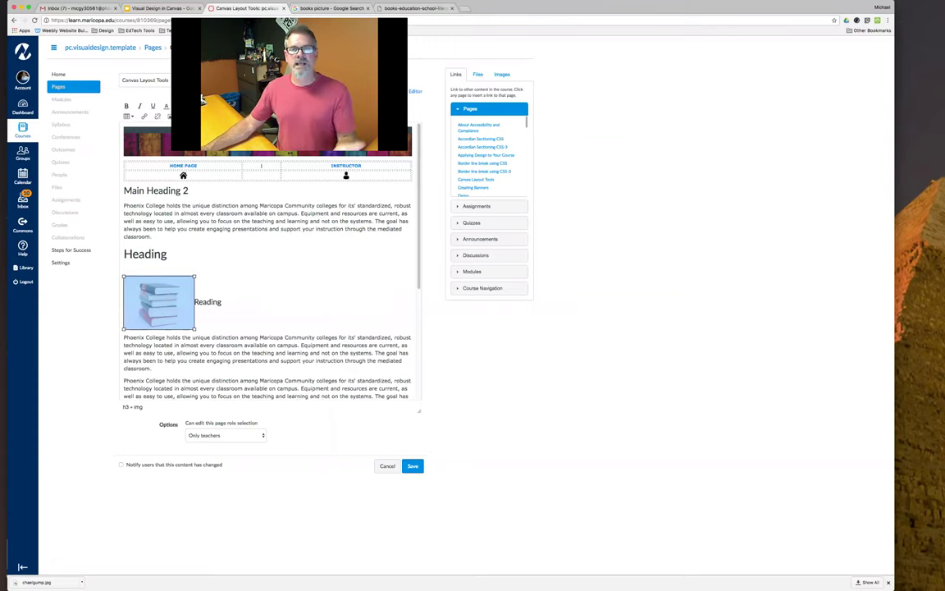
left_click(202, 100)
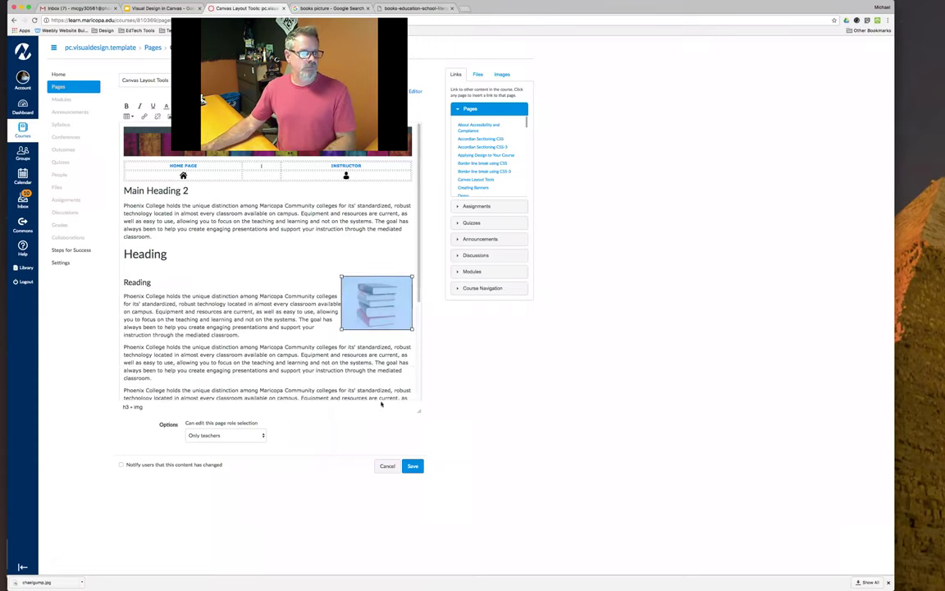
left_click(414, 466)
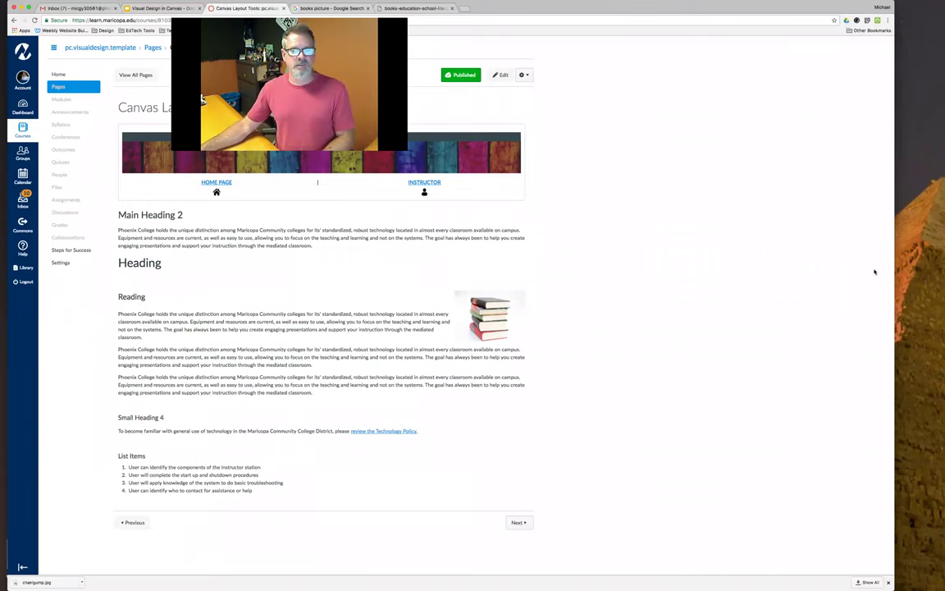
- Narrow the browser window, move it slightly down, and close the full-size books image
left_click_drag(893, 271, 777, 287)
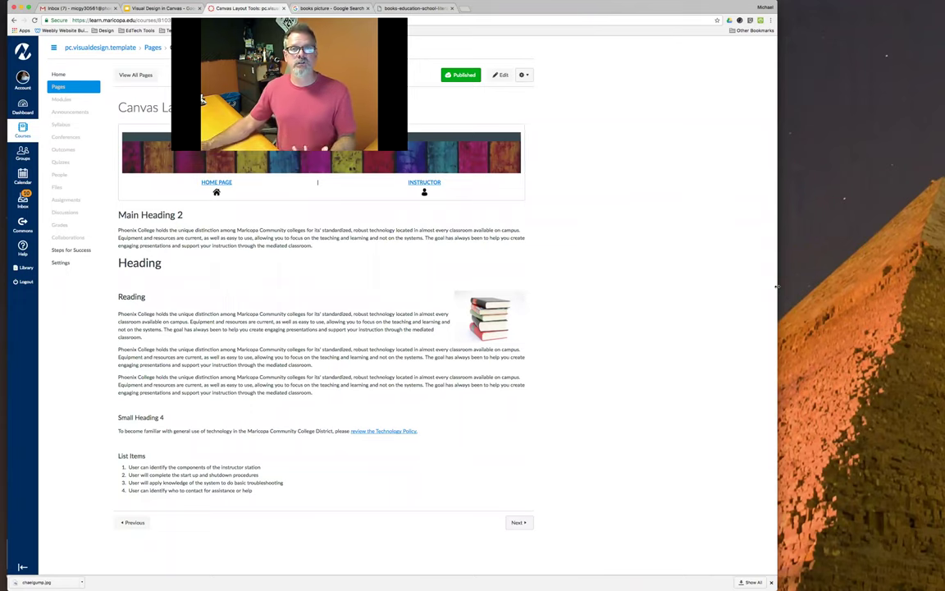
left_click(383, 9)
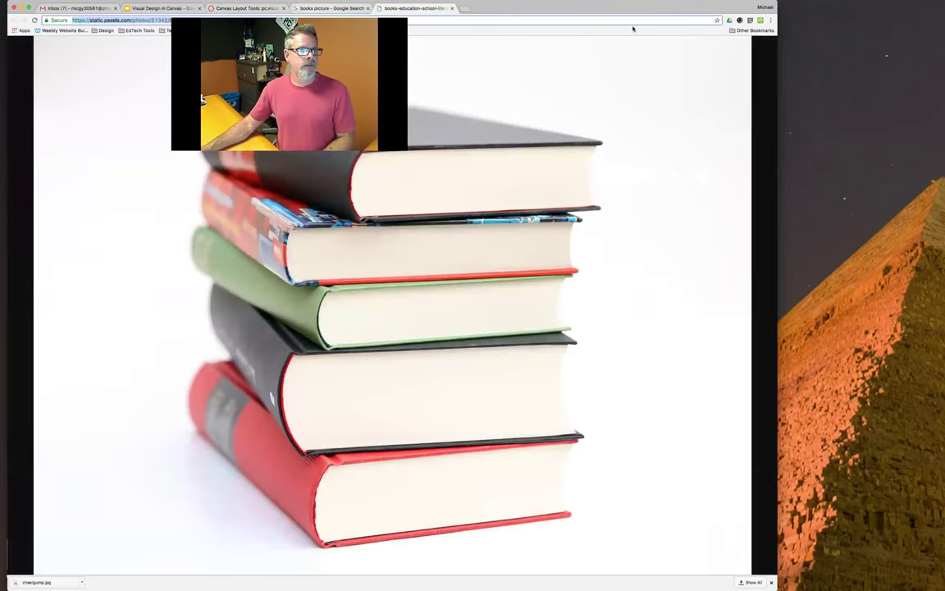
left_click_drag(419, 12, 452, 14)
left_click(453, 56)
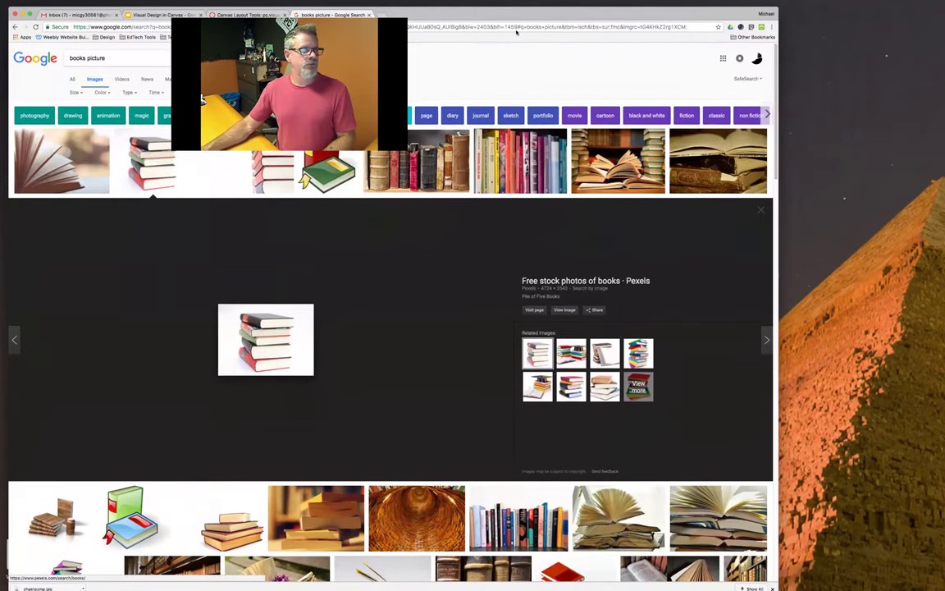
left_click_drag(668, 8, 668, 24)
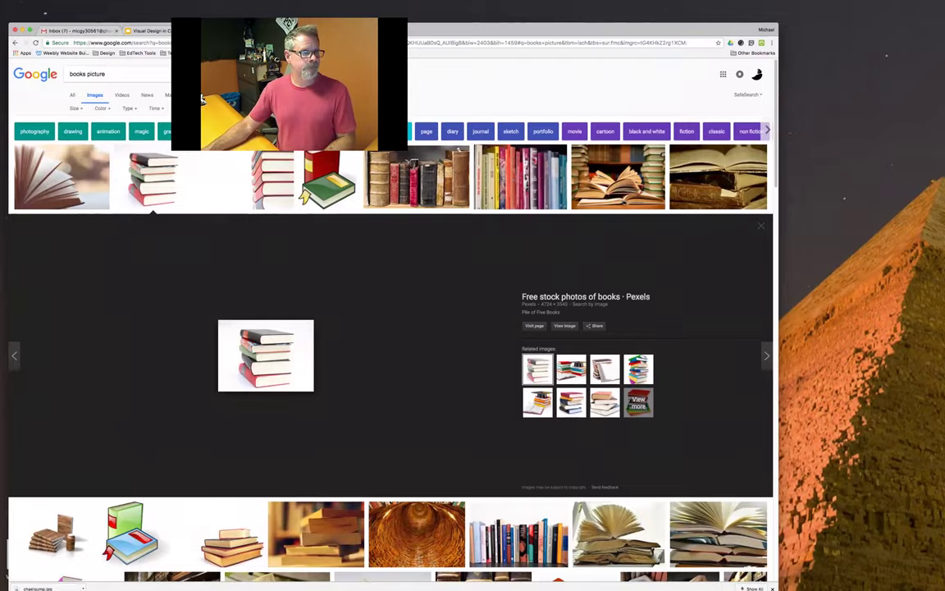
- Open YouTube from the mailbox's Google apps, open "Thor: Ragnarok Teaser Trailer [HD]", and pause it
key("ctrl+shift+Tab")
key("ctrl+shift+Tab")
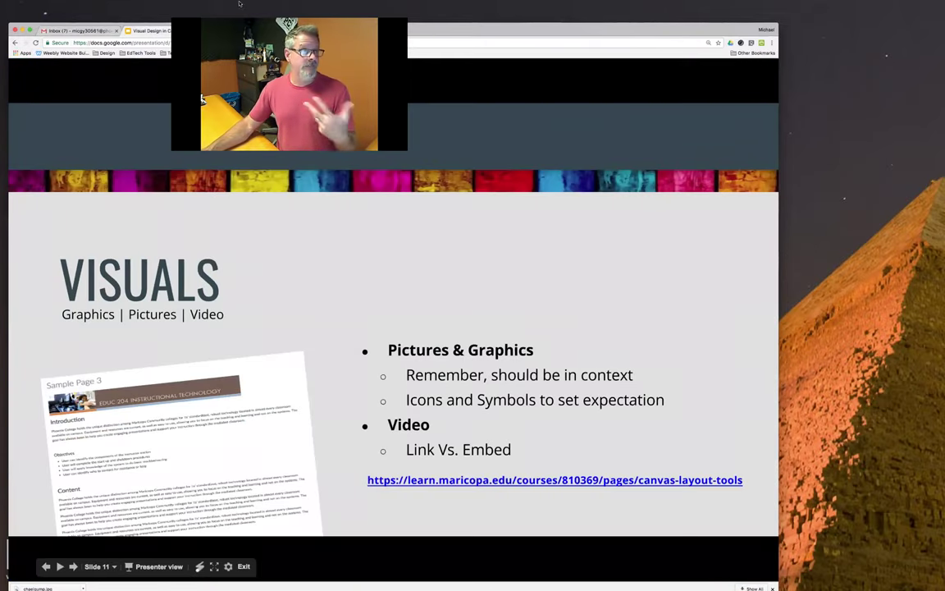
key("ctrl+Tab")
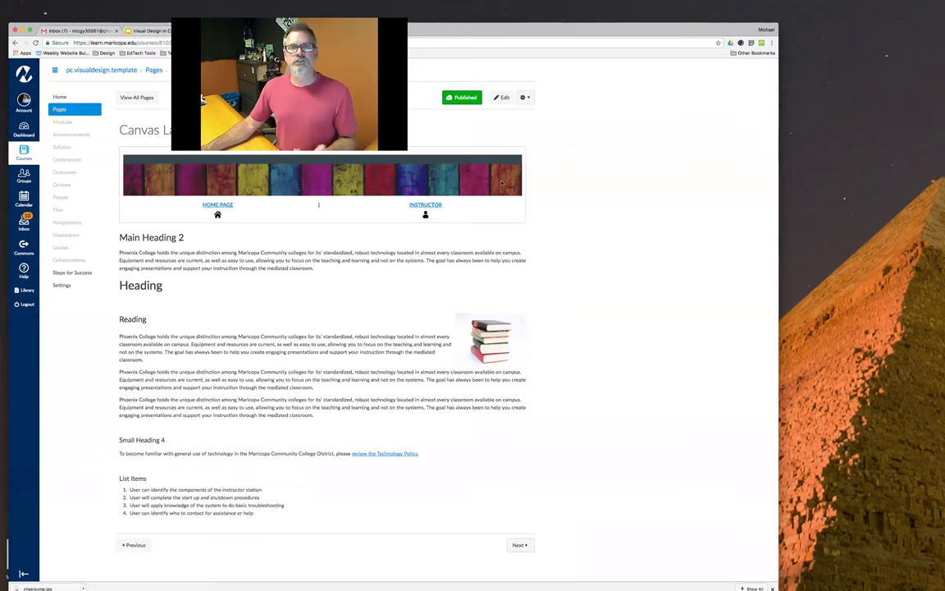
left_click(62, 32)
left_click(707, 71)
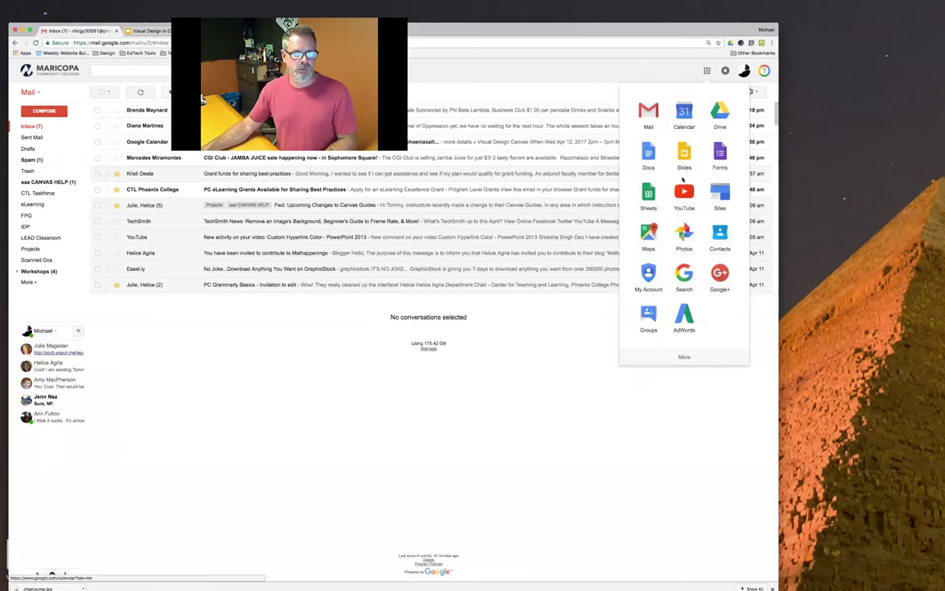
left_click(683, 193)
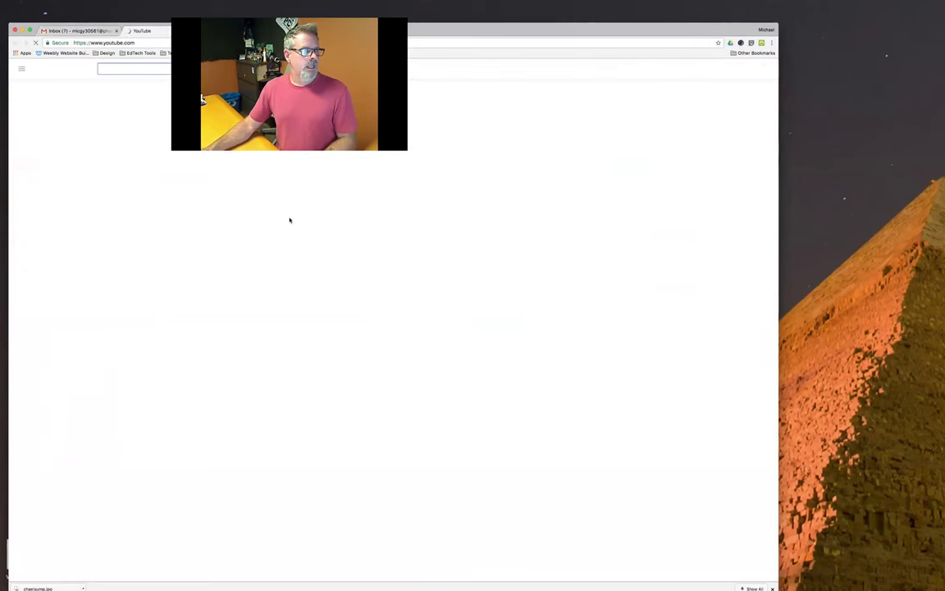
left_click(237, 242)
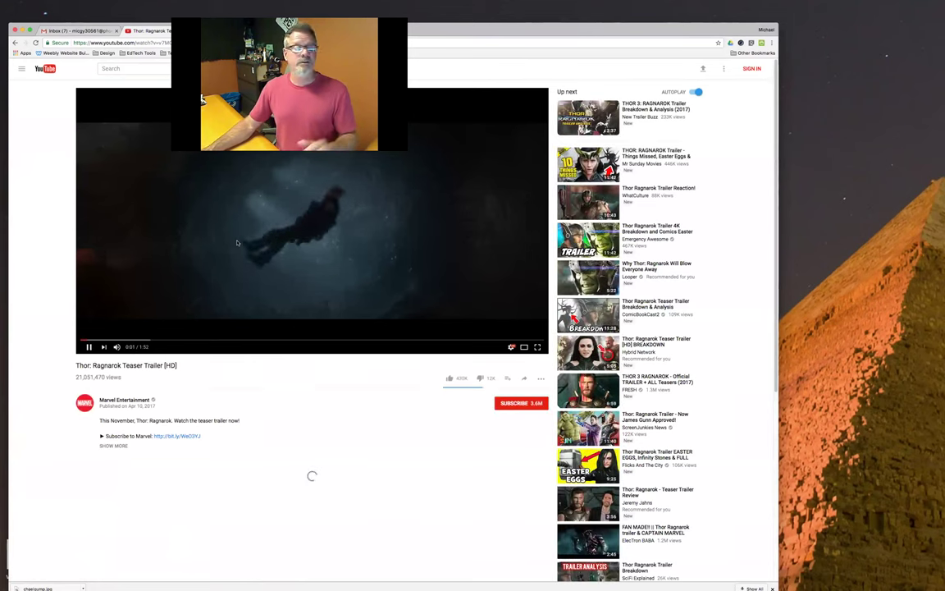
left_click(89, 347)
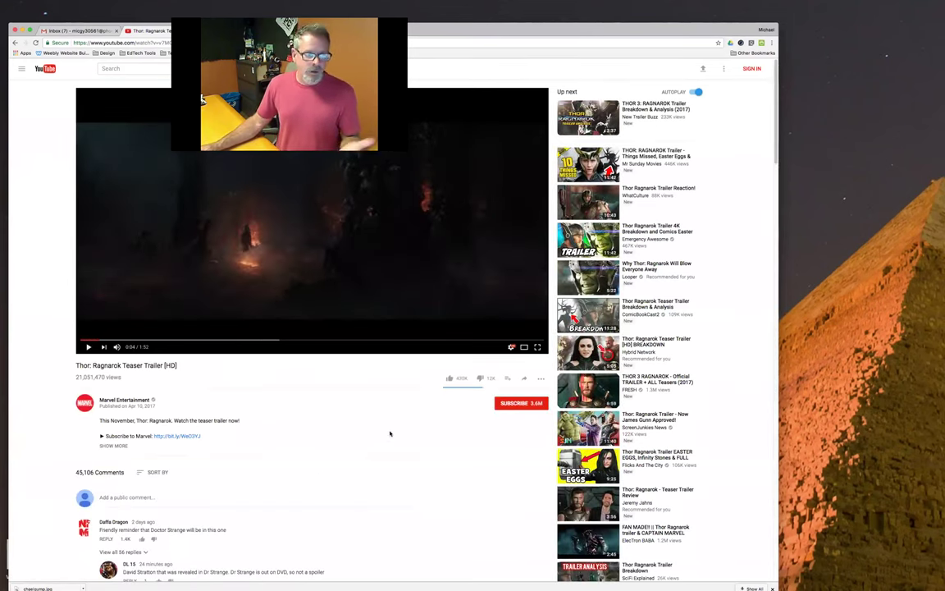
- Open the trailer's sharing options and copy its short link
left_click(524, 379)
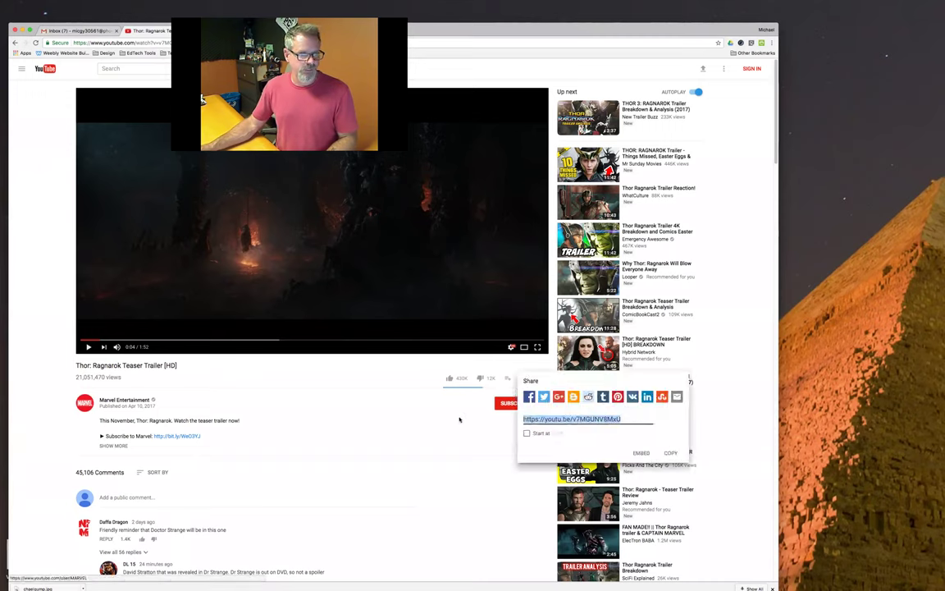
right_click(611, 419)
left_click(623, 460)
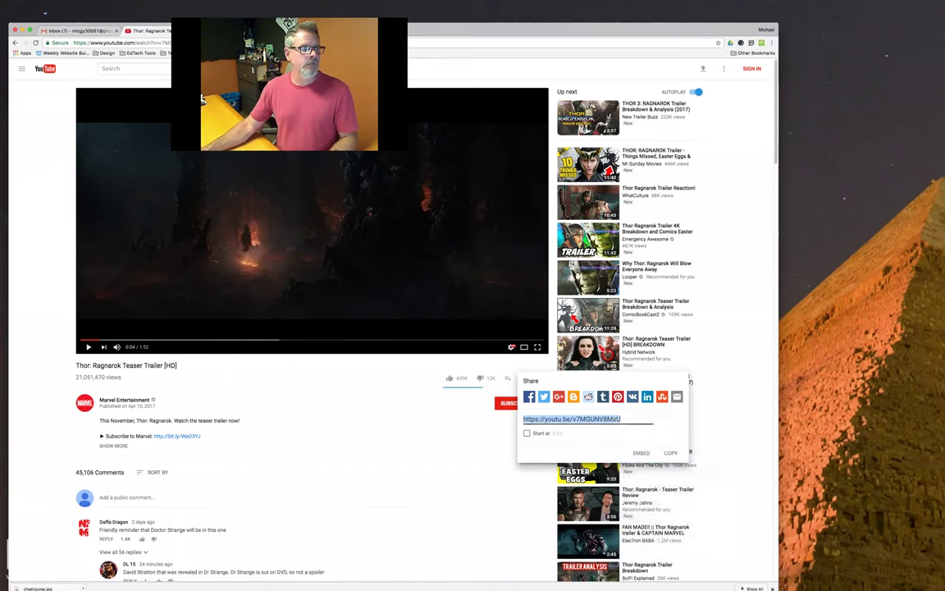
key("ctrl+Tab")
left_click(501, 97)
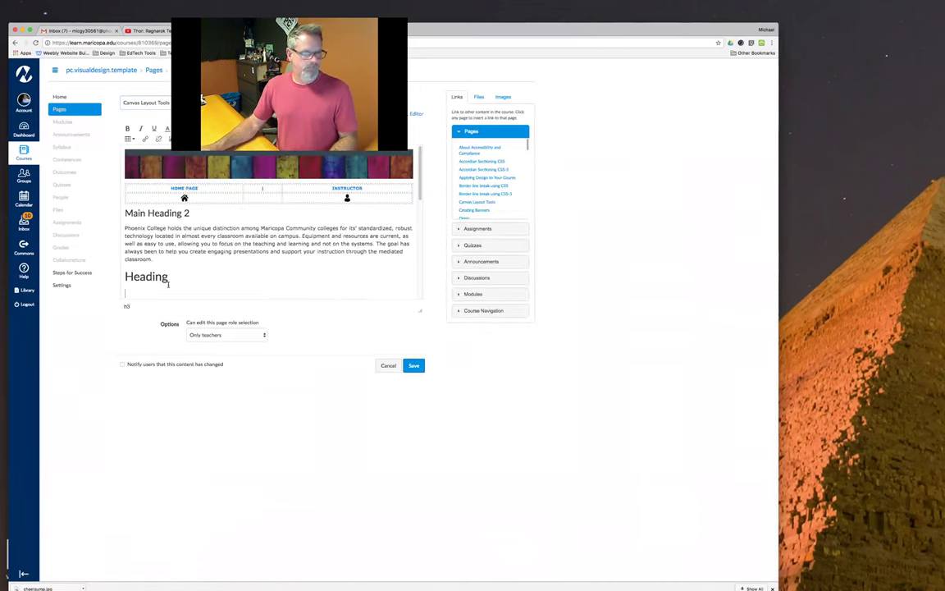
key("Return")
key("Return")
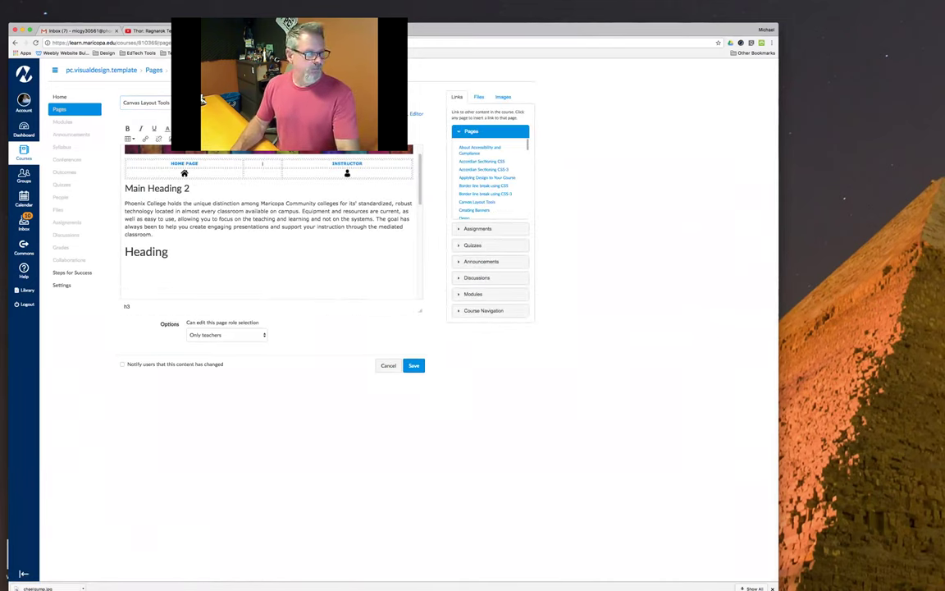
key("super+v")
key("Return")
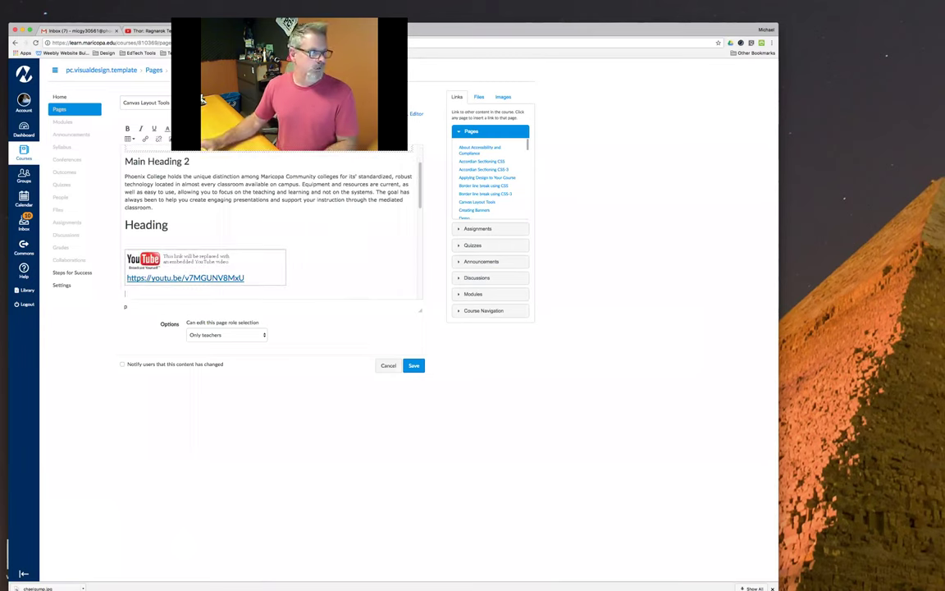
- Save the page and test the embedded trailer by playing it briefly and pausing it
left_click(418, 371)
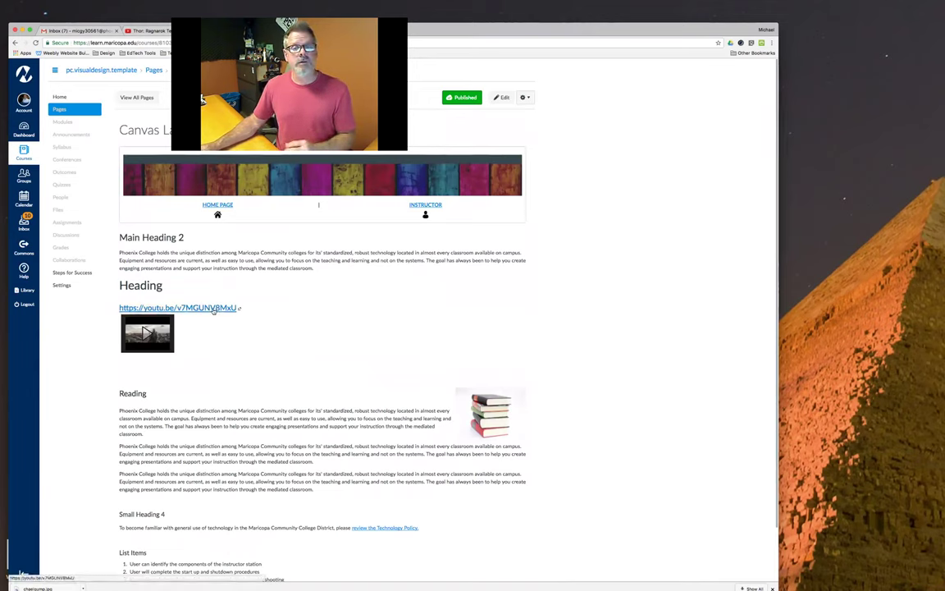
left_click(140, 328)
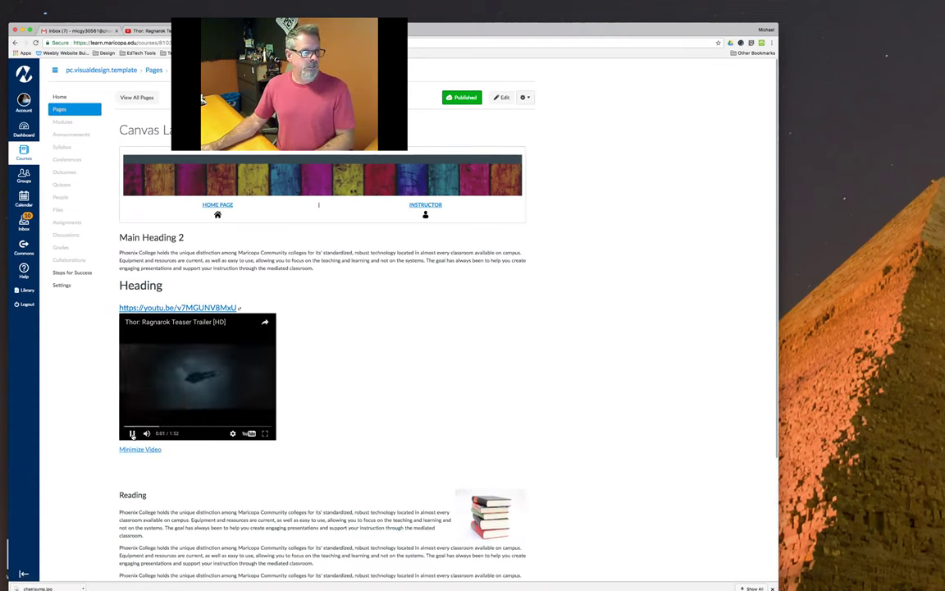
left_click(131, 433)
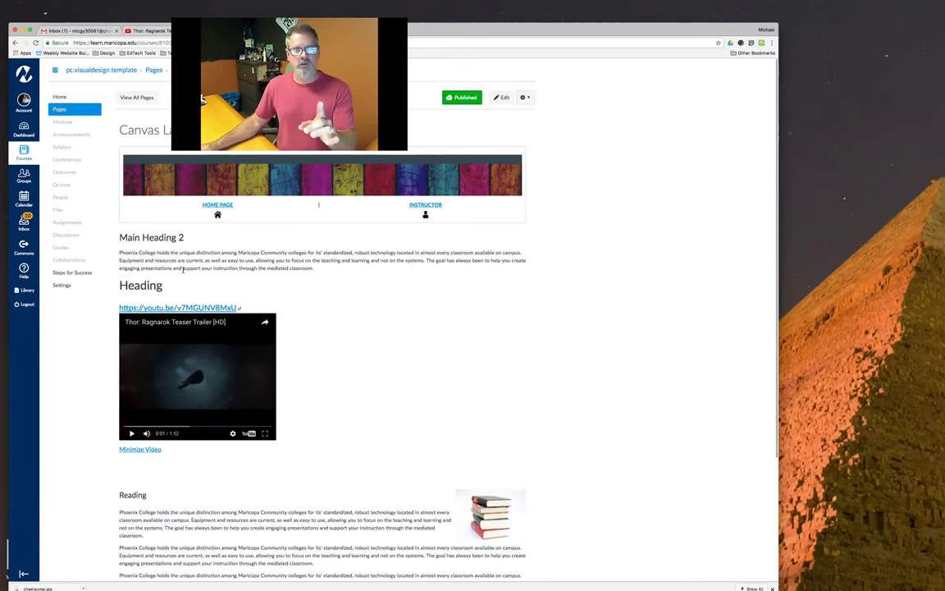
- Return to the YouTube trailer and open its embed code and embed options
left_click(150, 30)
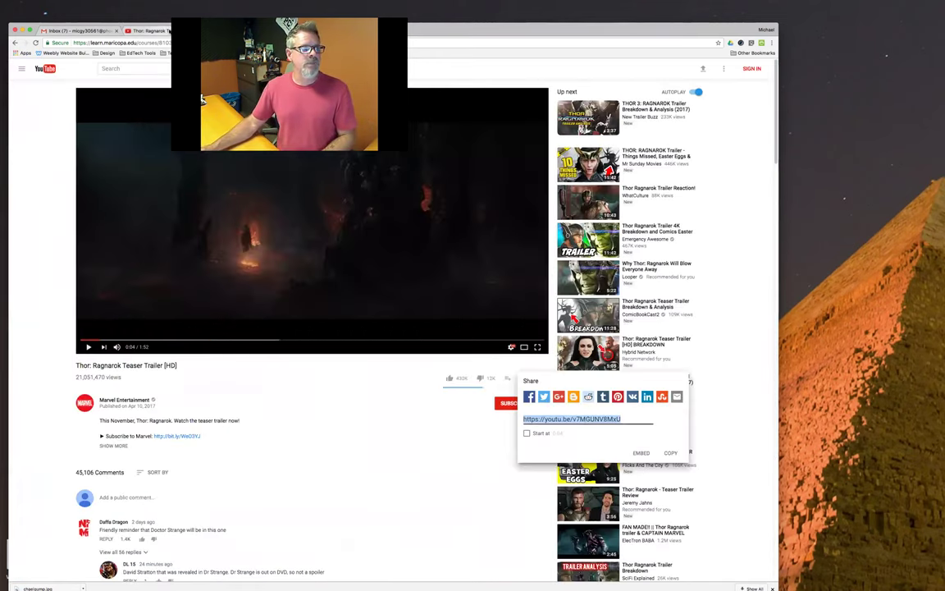
left_click(369, 439)
left_click(529, 378)
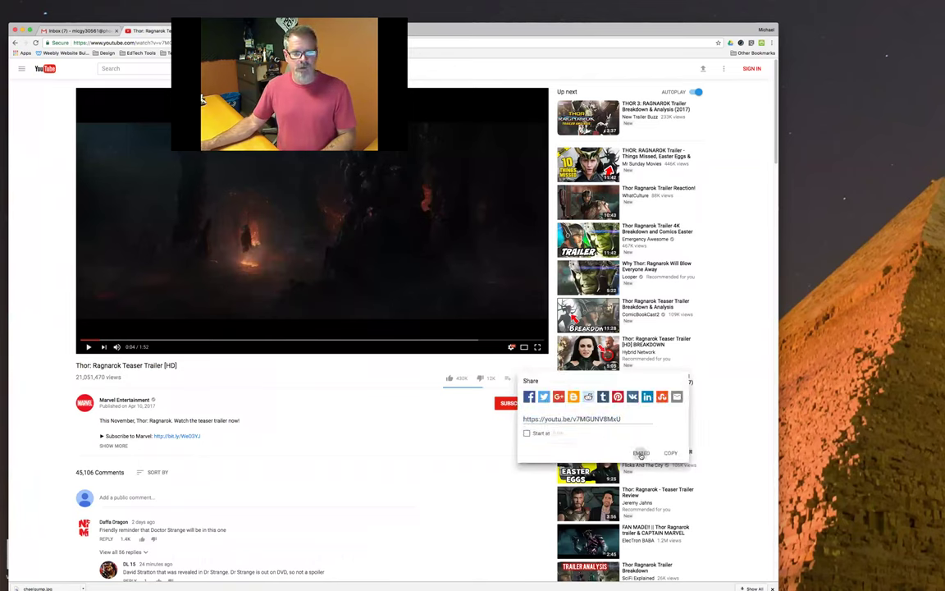
left_click(641, 453)
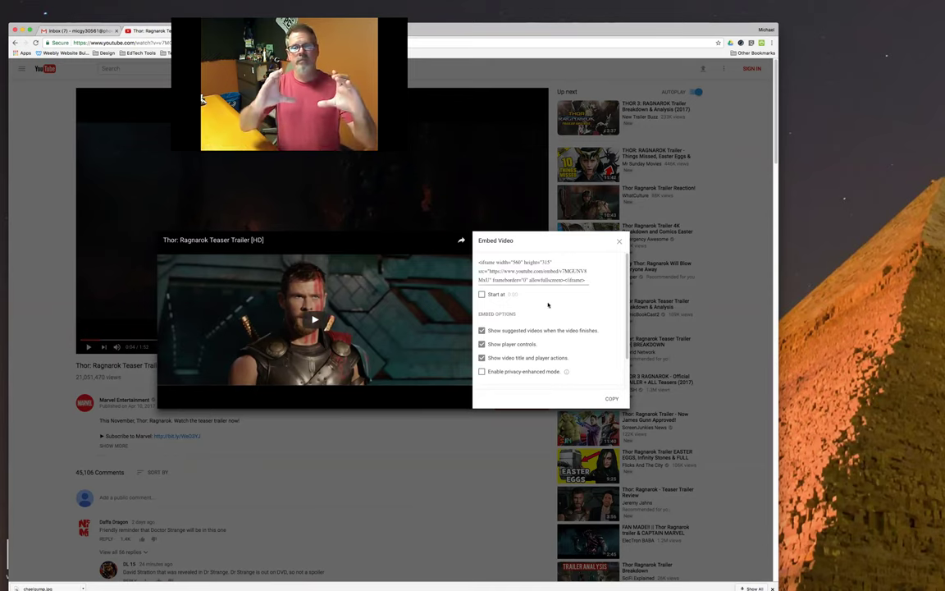
- Turn off suggested videos, player controls, and the video title and player actions for the embedded trailer
left_click(482, 331)
left_click(482, 353)
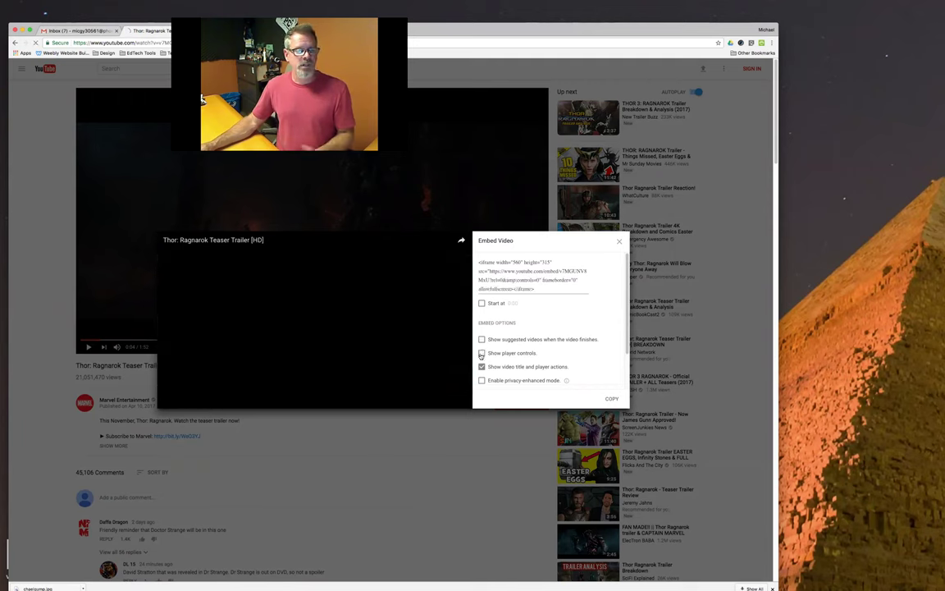
left_click(481, 367)
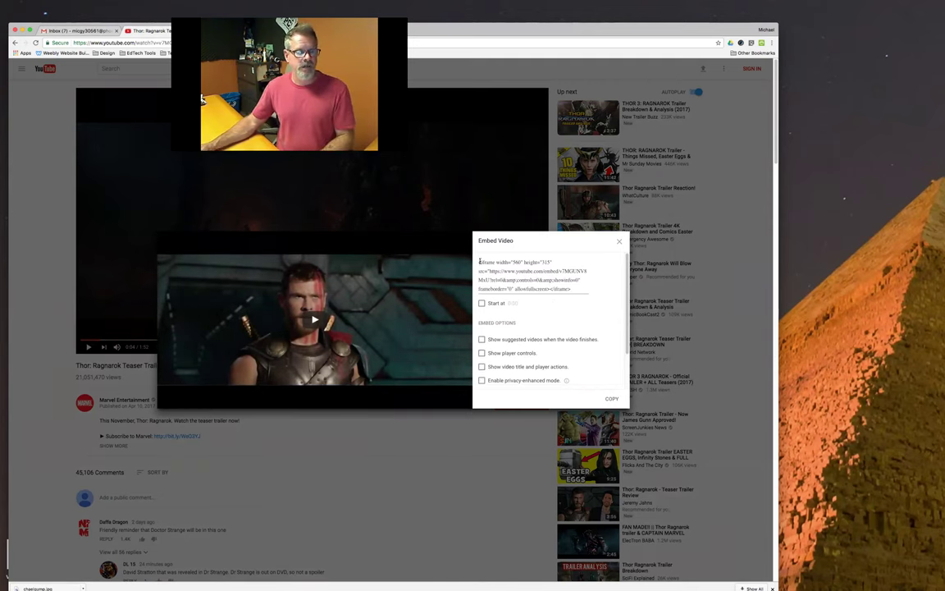
- Select and copy the trailer's complete iframe embed code
left_click_drag(479, 262, 572, 289)
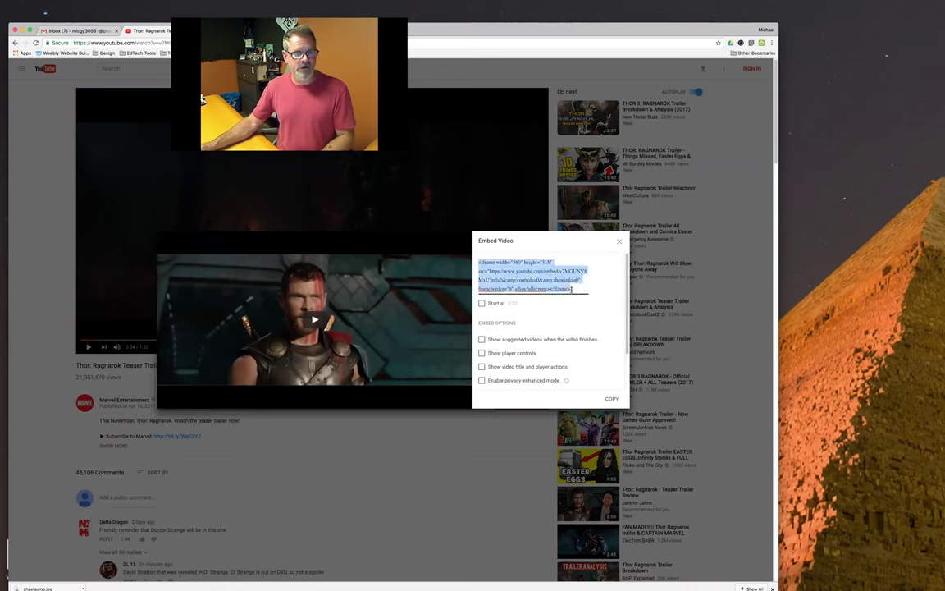
right_click(548, 280)
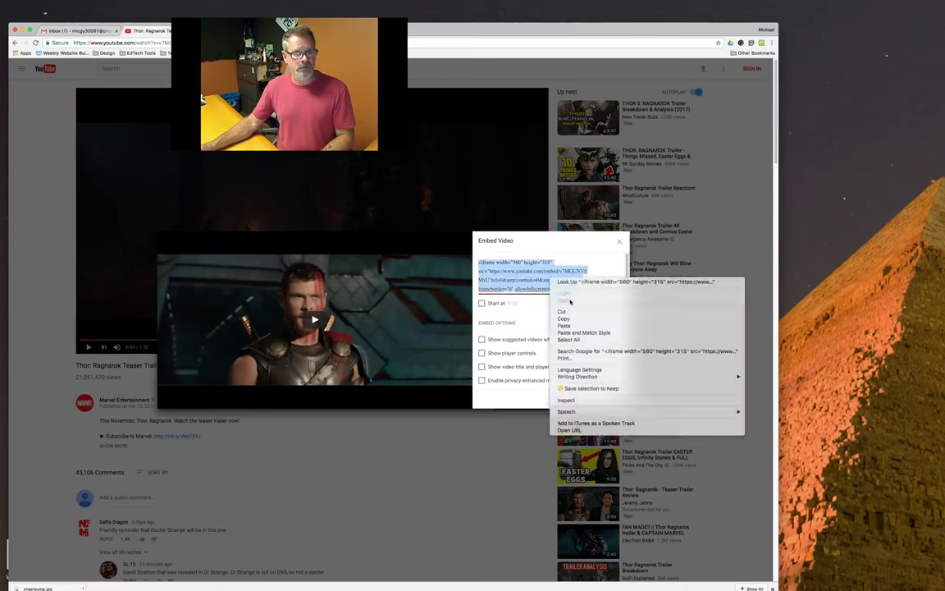
left_click(574, 312)
- Edit the Canvas Layout Tools page and replace the YouTube link below Heading with several blank lines
key("ctrl+Tab")
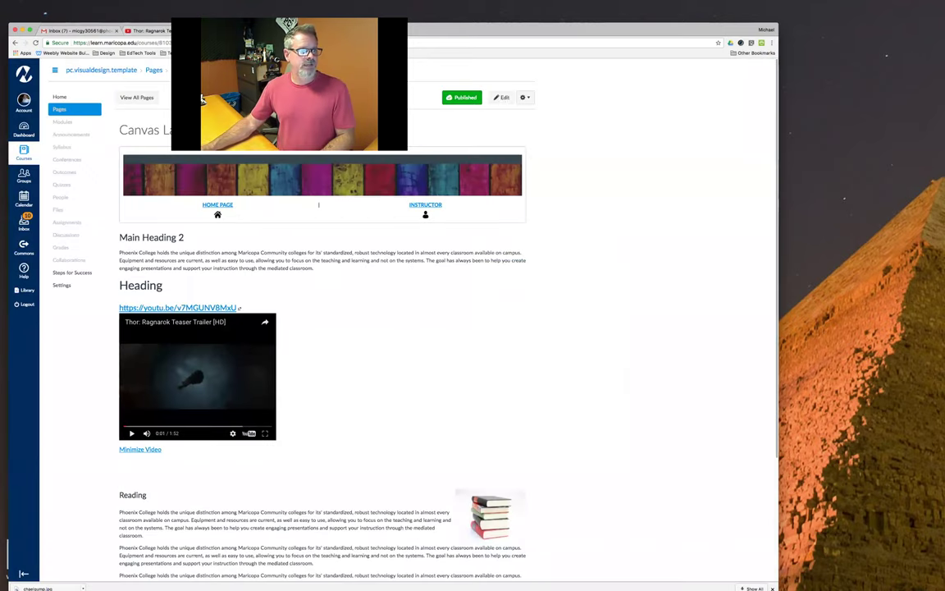
left_click(500, 96)
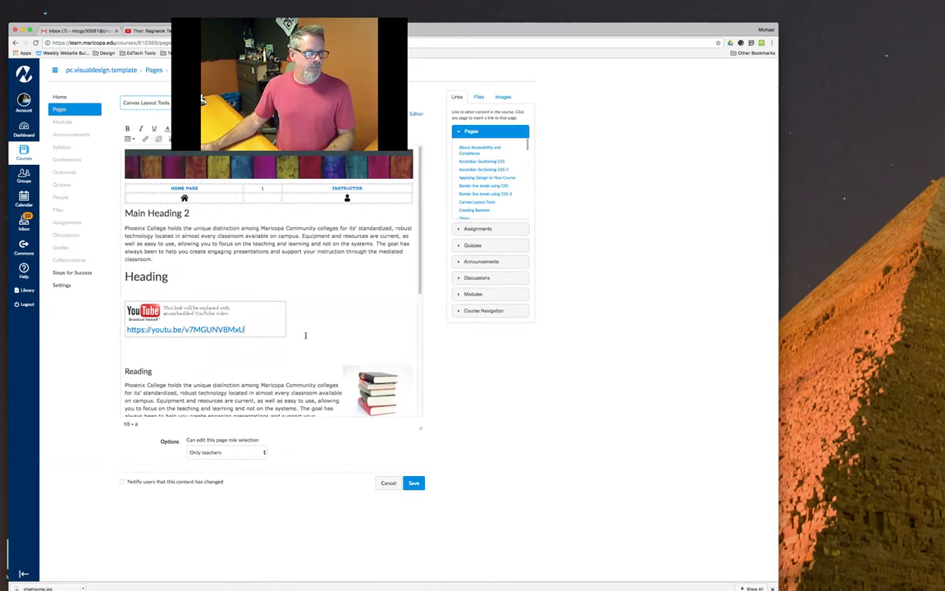
triple_click(304, 334)
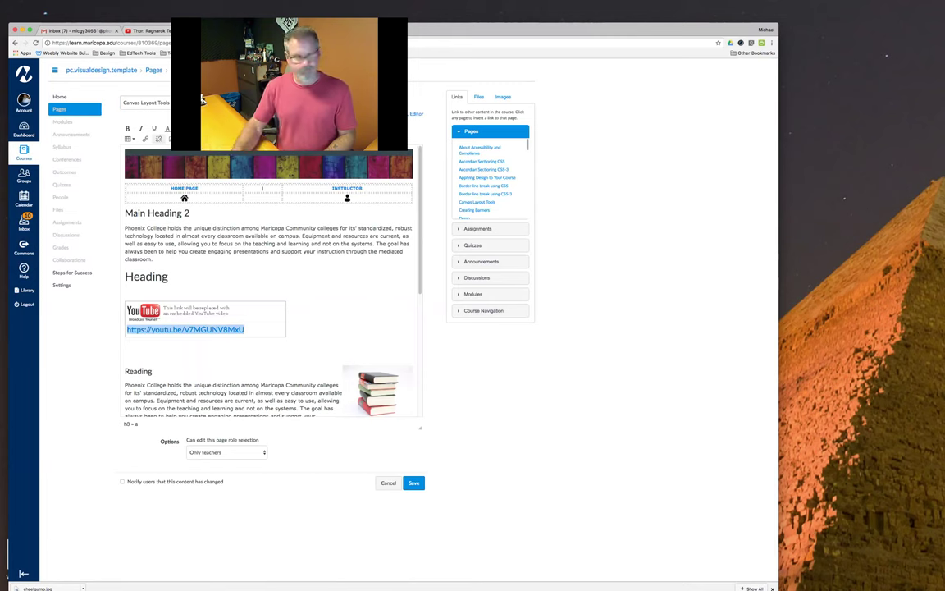
key("BackSpace")
key("BackSpace")
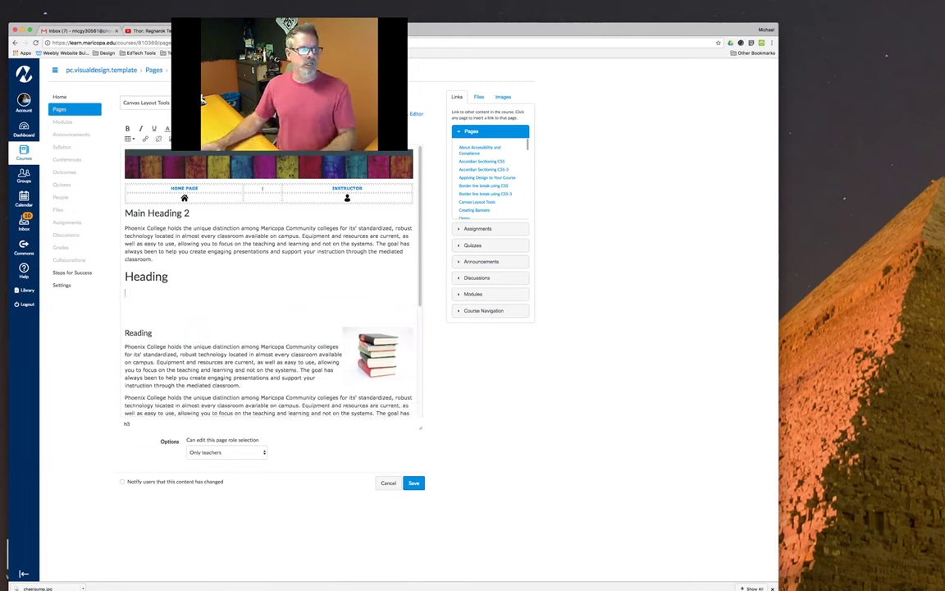
key("Return")
key("Return")
key("Return")
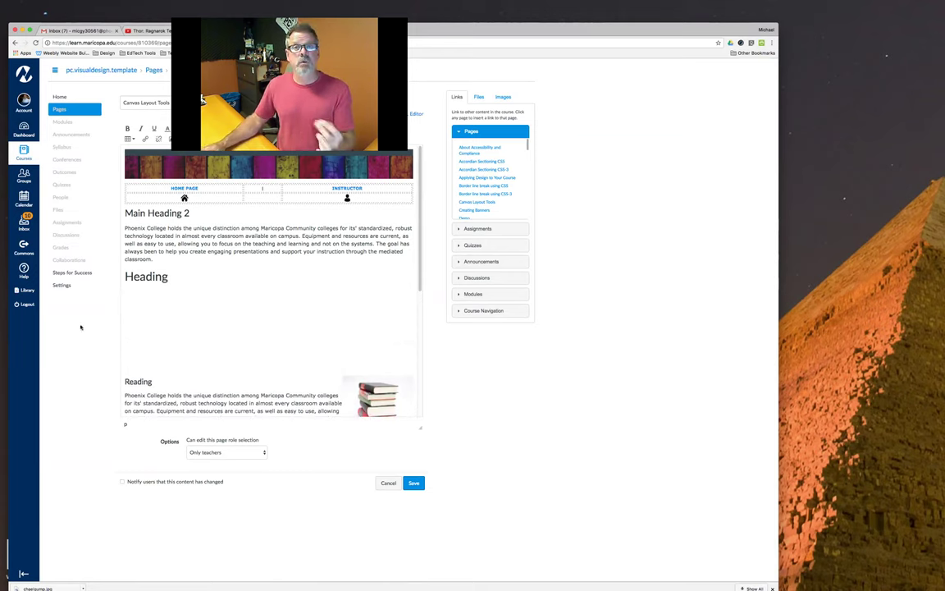
- In the page's HTML source, replace the third blank paragraph below Heading with the copied iframe embed code
left_click(417, 115)
scroll(274, 165, "down", 10)
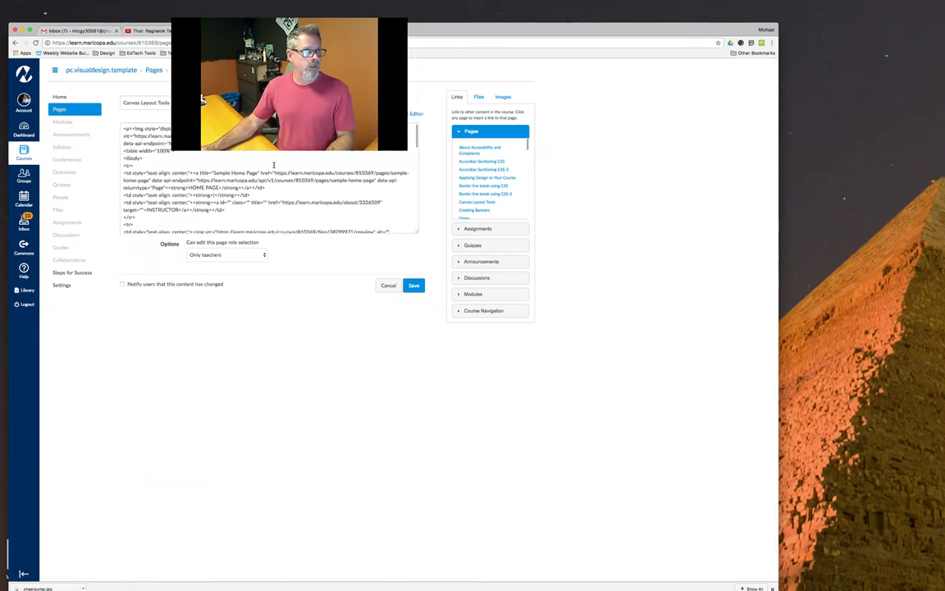
scroll(273, 166, "down", 4)
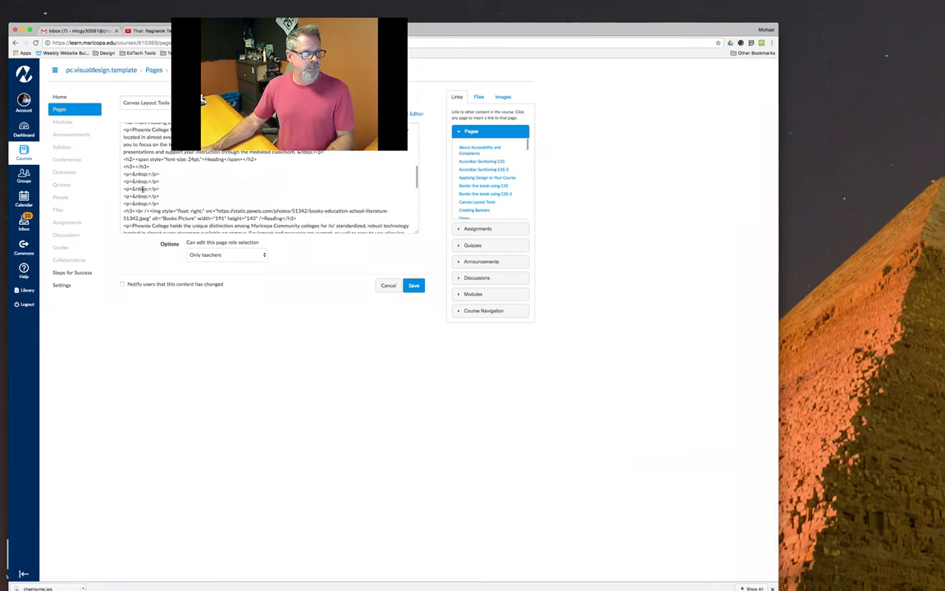
left_click_drag(163, 189, 127, 189)
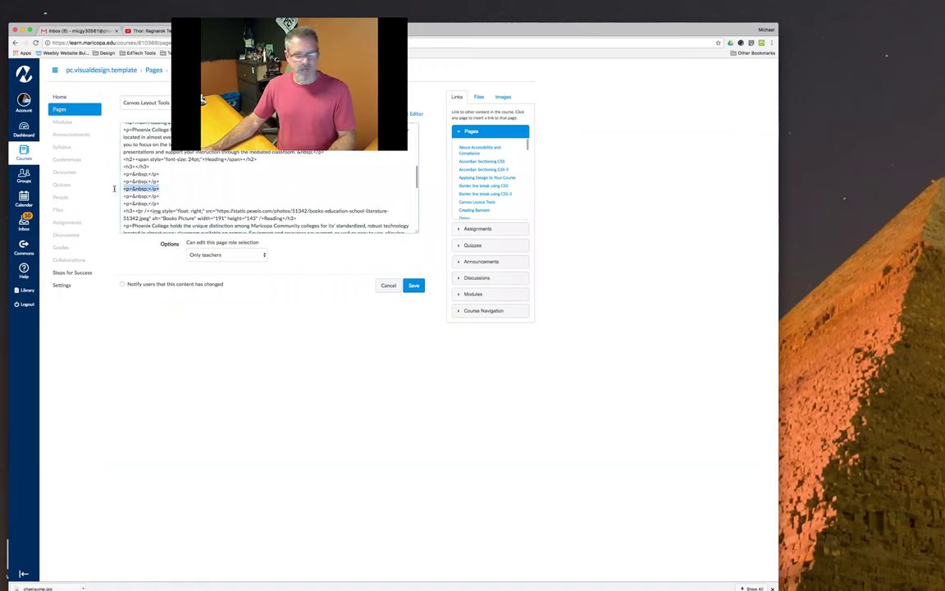
key("super+v")
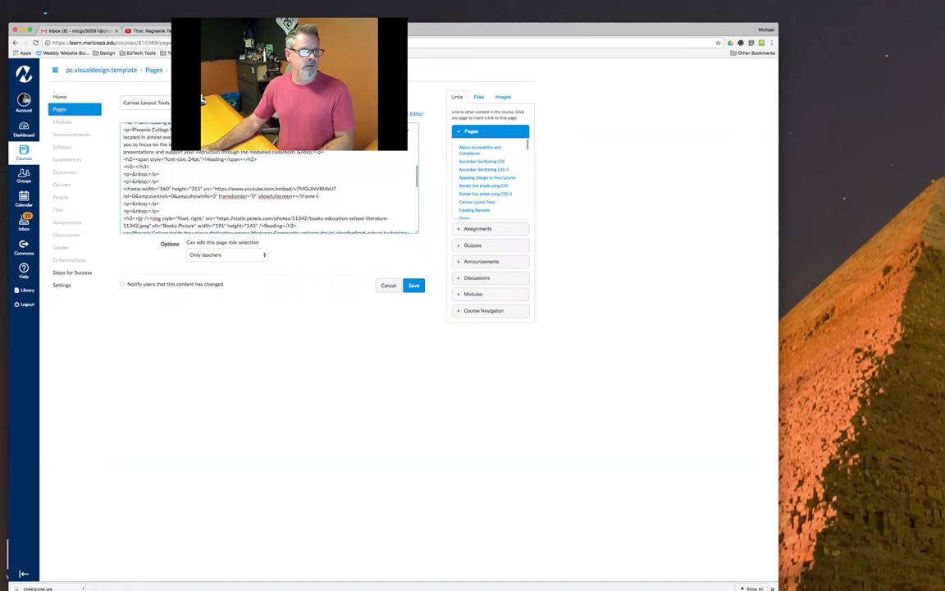
- Return to the visual editor and remove extra blank space between Heading and the embedded video
left_click(402, 113)
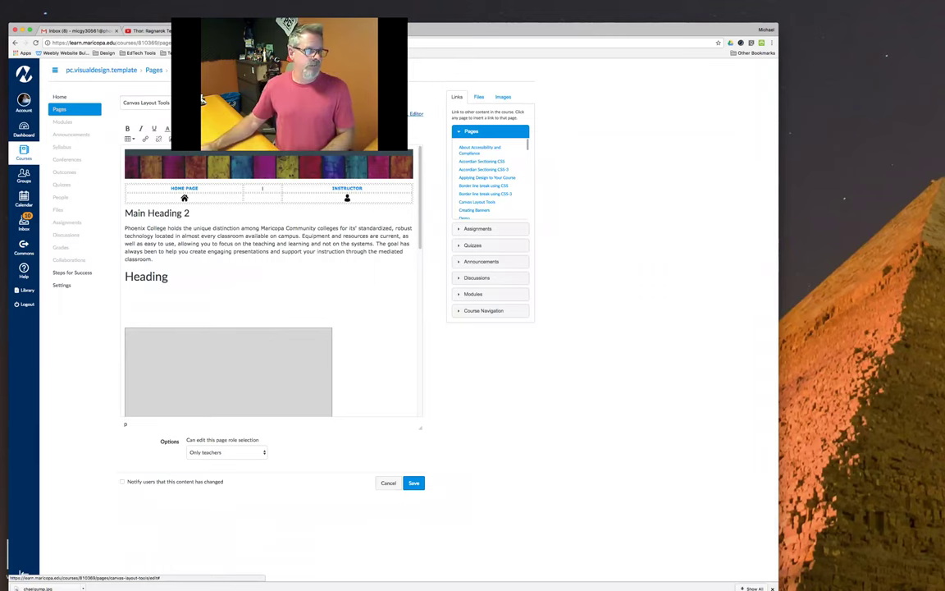
key("BackSpace")
key("BackSpace")
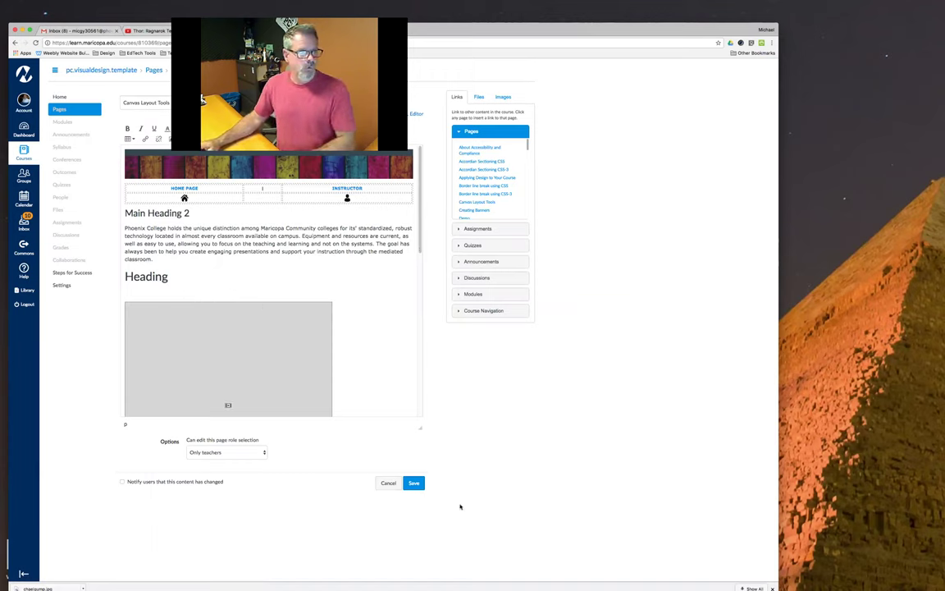
- Save the page and test the iframe-embedded trailer by playing it and pausing it
left_click(412, 483)
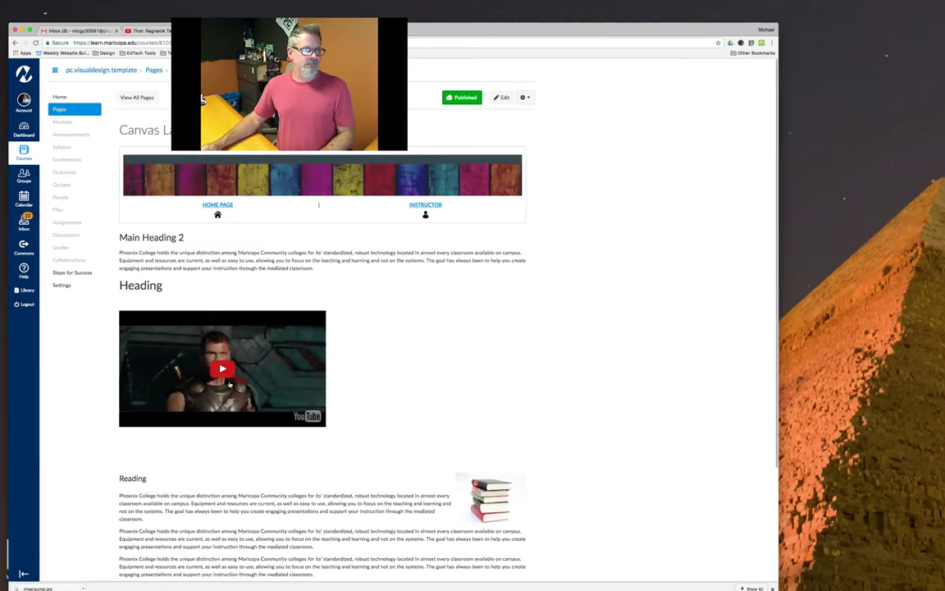
left_click(222, 371)
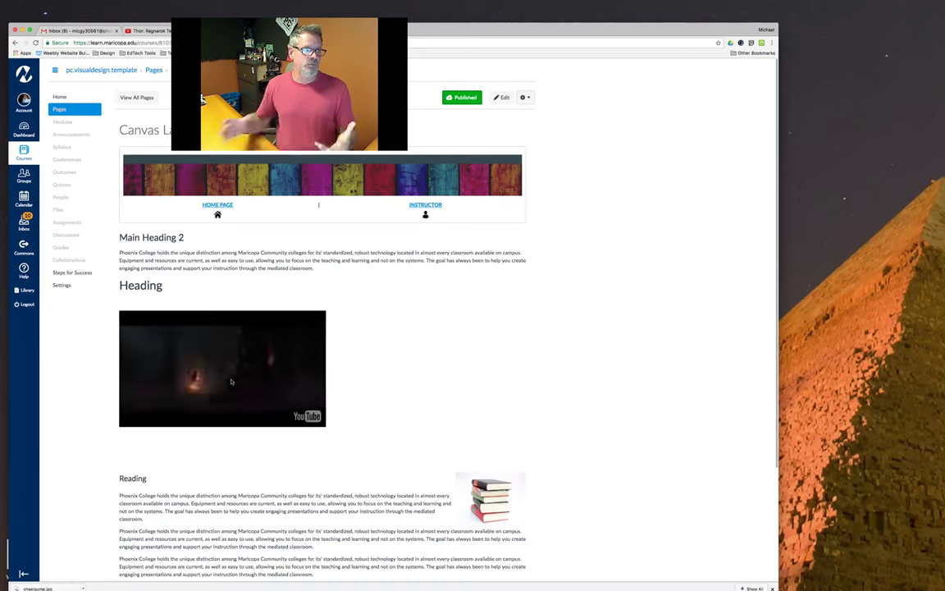
left_click(228, 375)
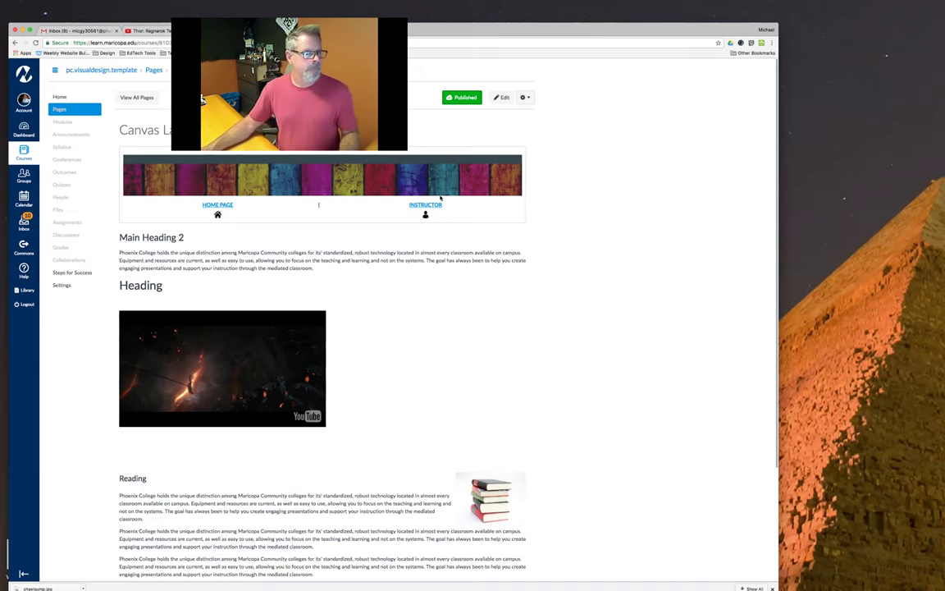
- Review the Visuals slide in the presentation and return to the Canvas Layout Tools page
key("ctrl+Tab")
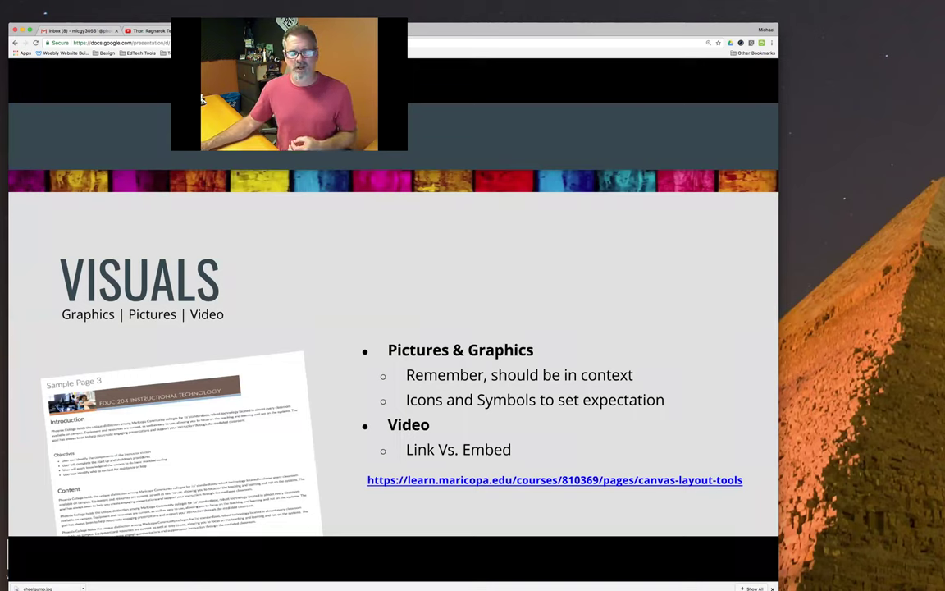
mouse_move(662, 336)
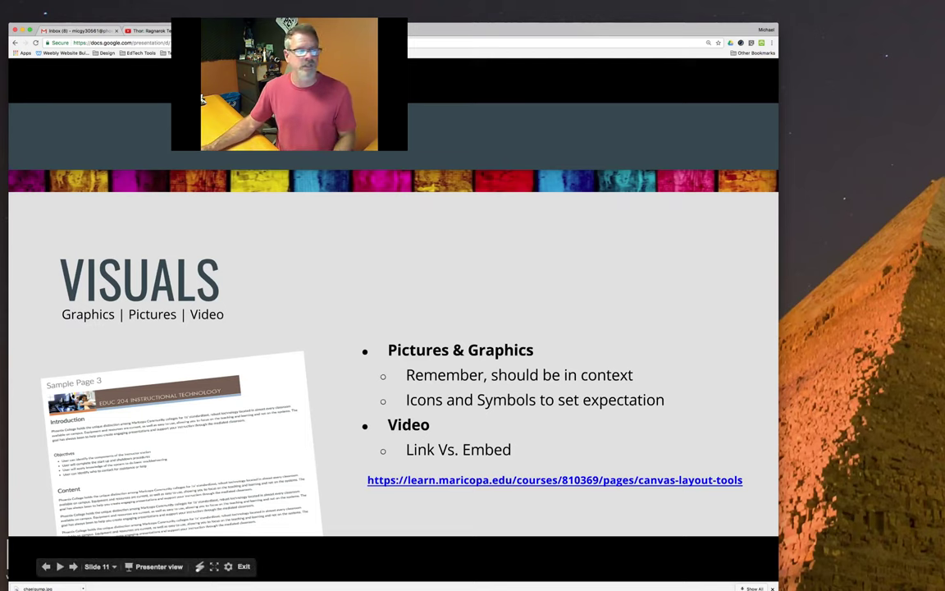
key("ctrl+Tab")
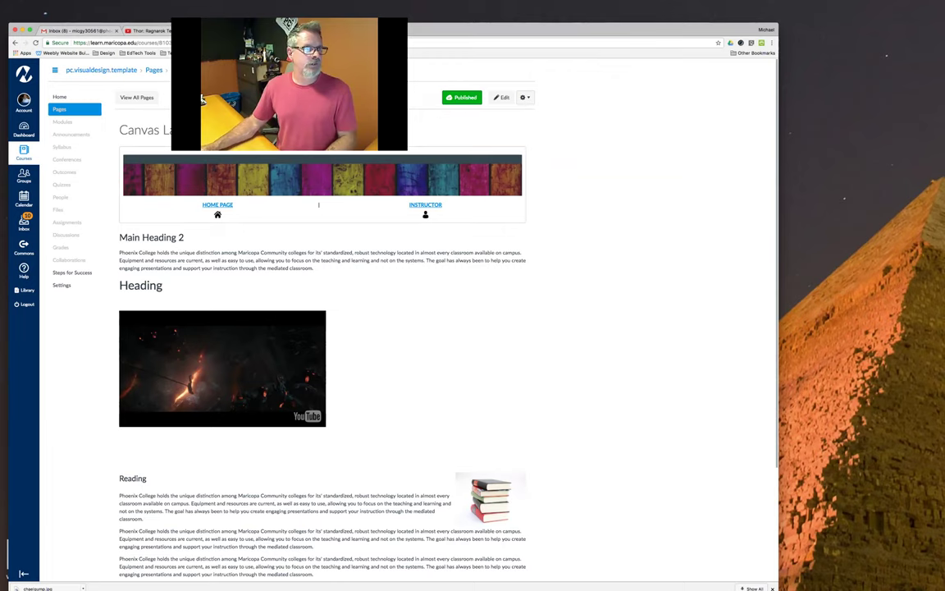
key("super+t")
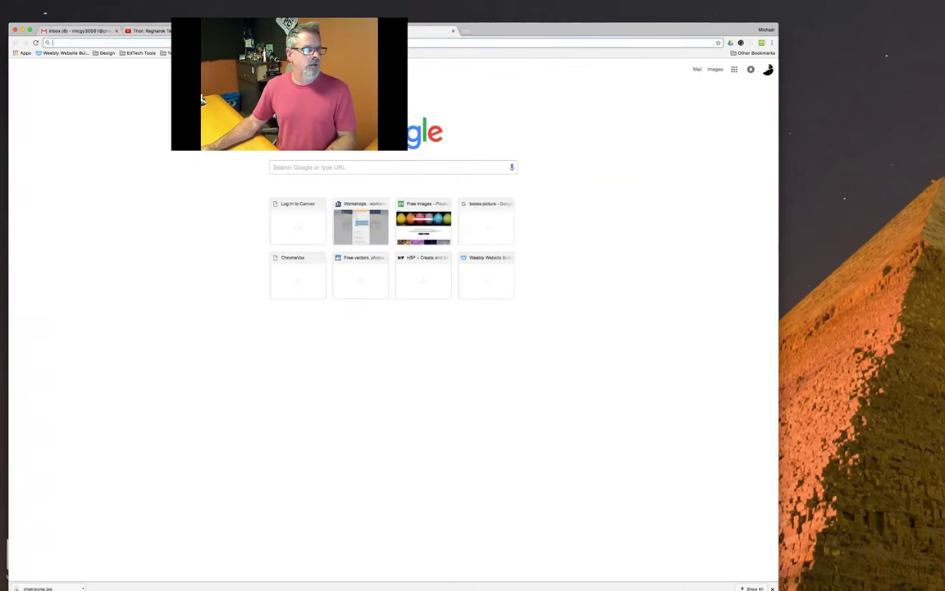
key("super+v")
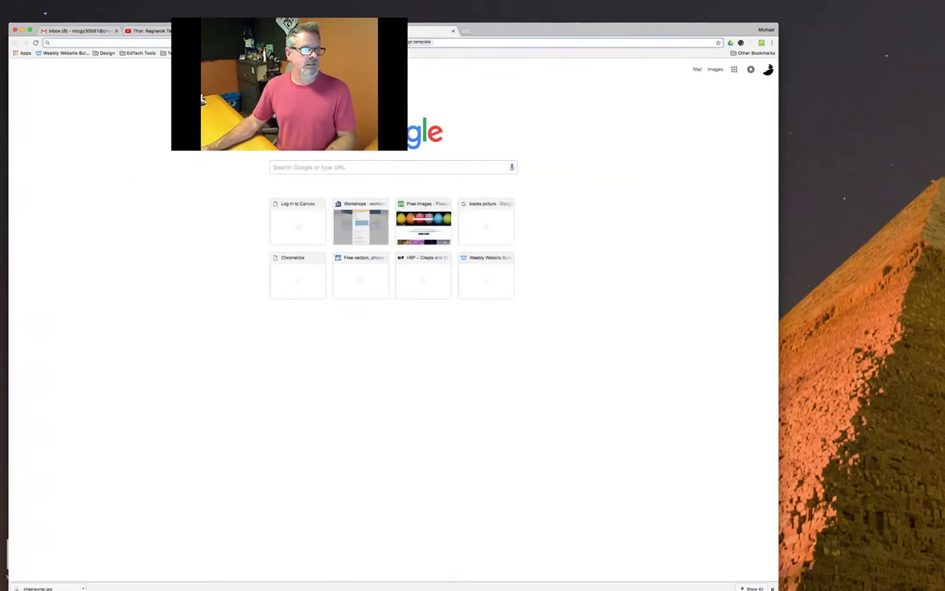
key("Escape")
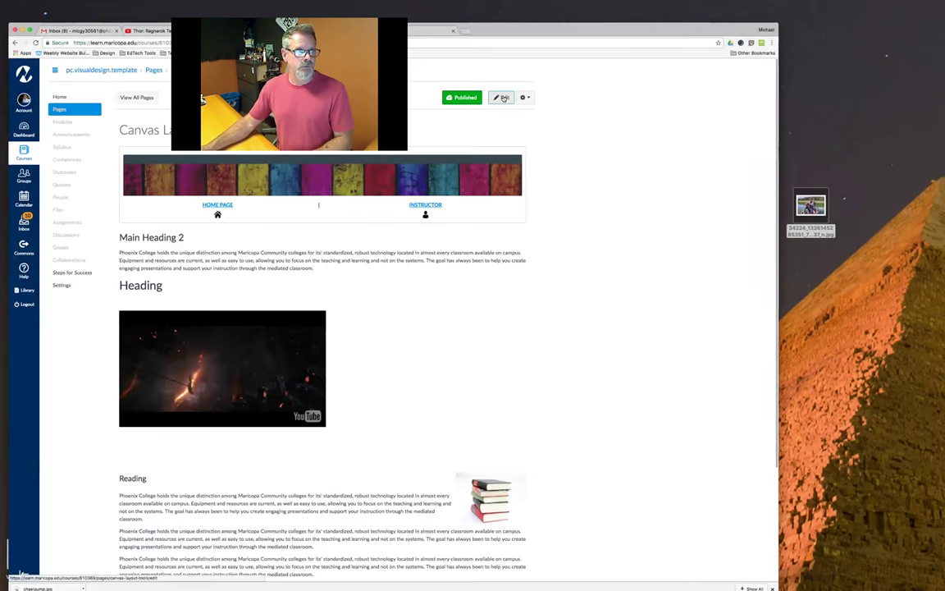
- Try to prepare a new image upload on a blank line above Heading, and discard the unsaved page changes
left_click(503, 98)
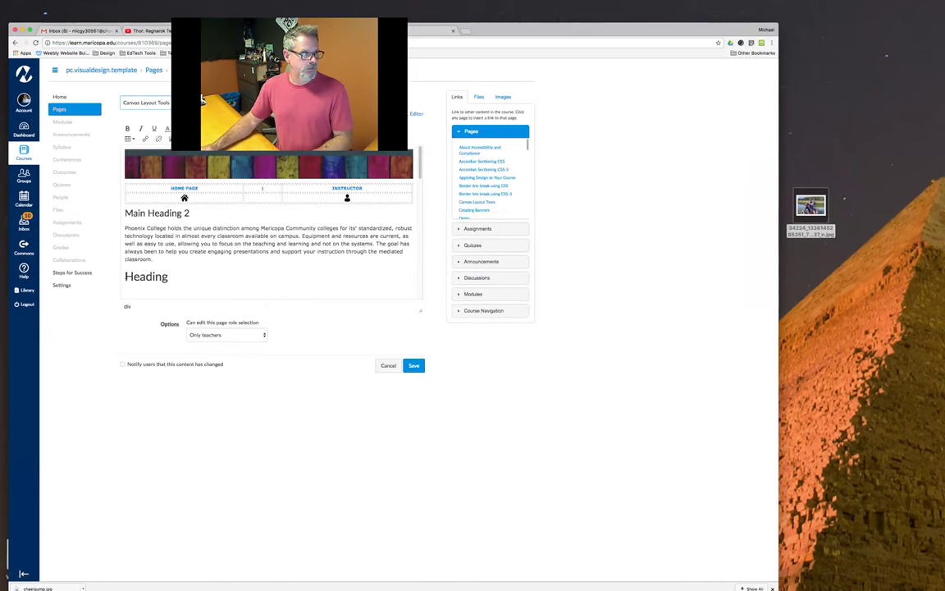
key("Return")
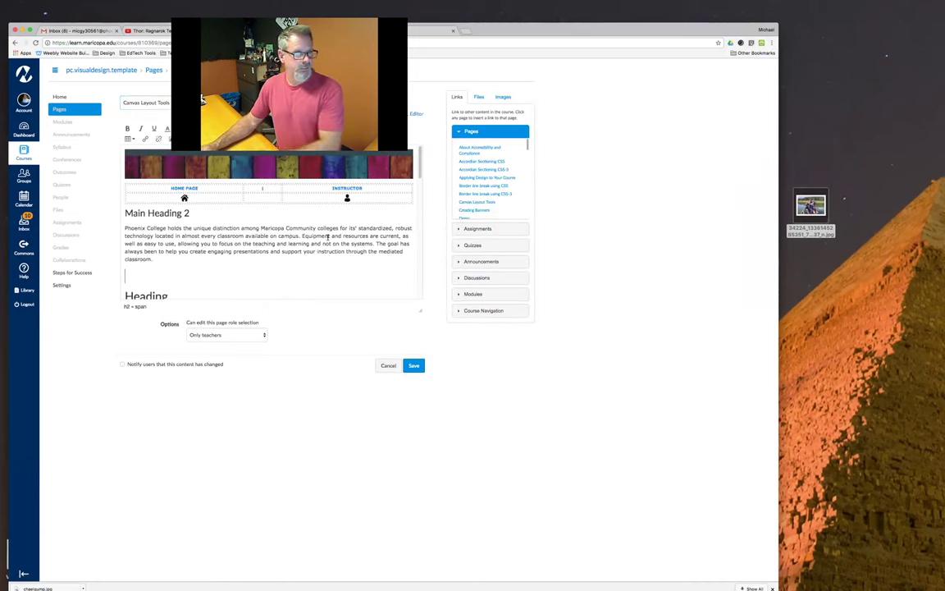
left_click(503, 97)
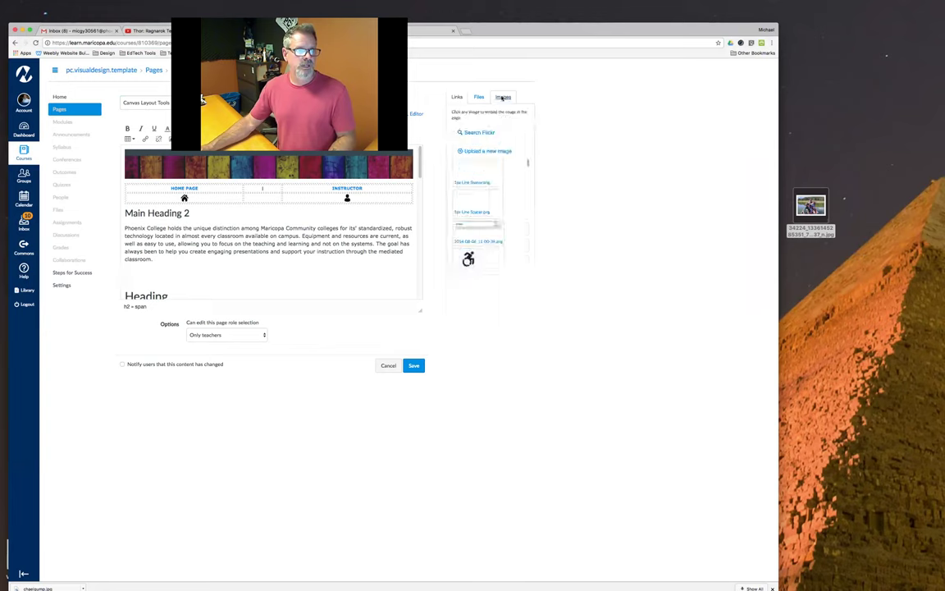
left_click(490, 151)
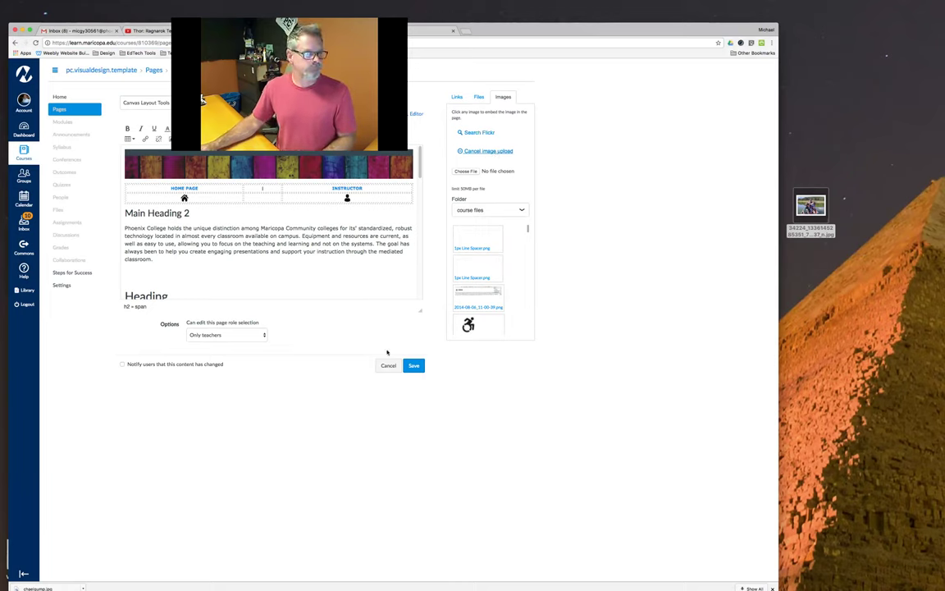
left_click(388, 366)
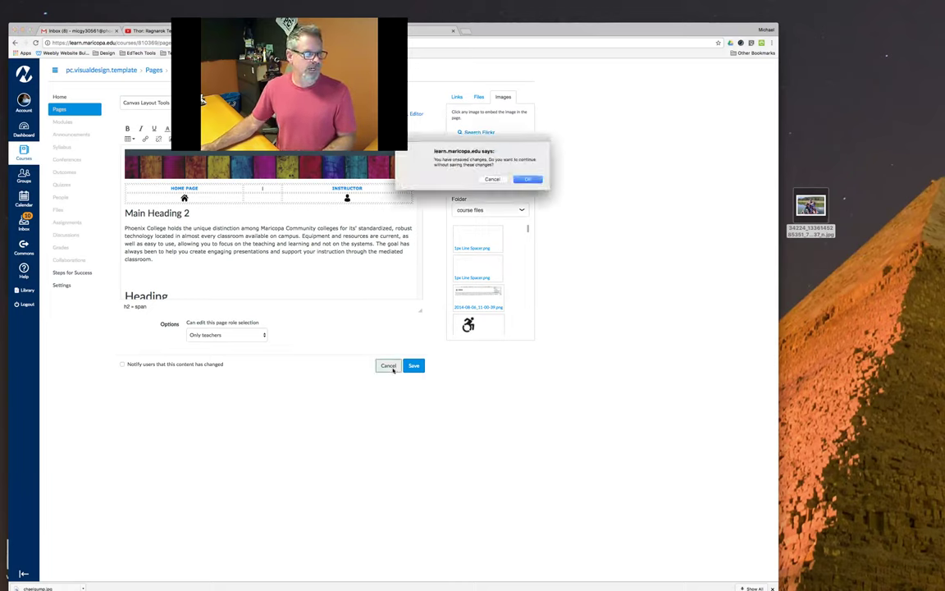
left_click(530, 181)
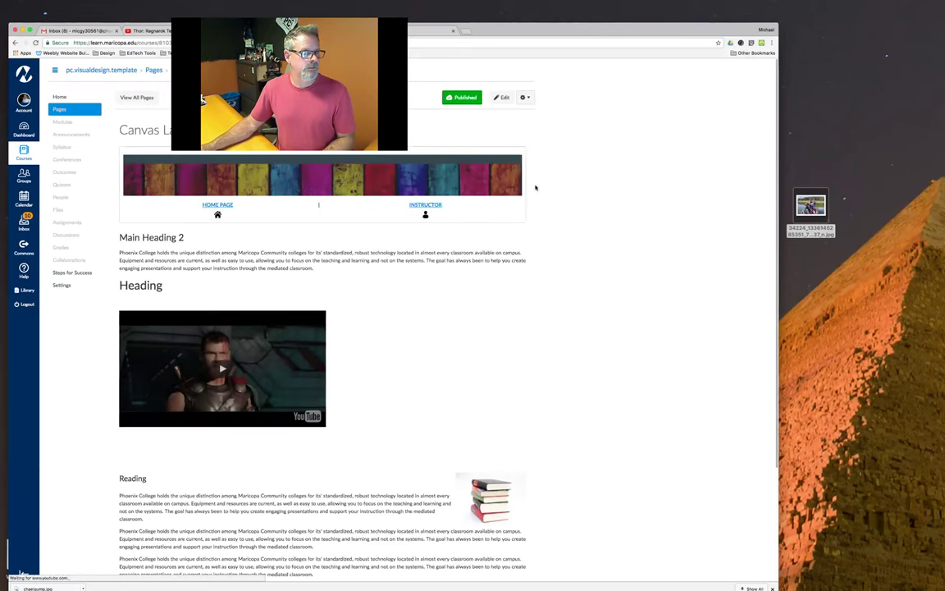
scroll(407, 325, "down", 3)
scroll(358, 281, "up", 3)
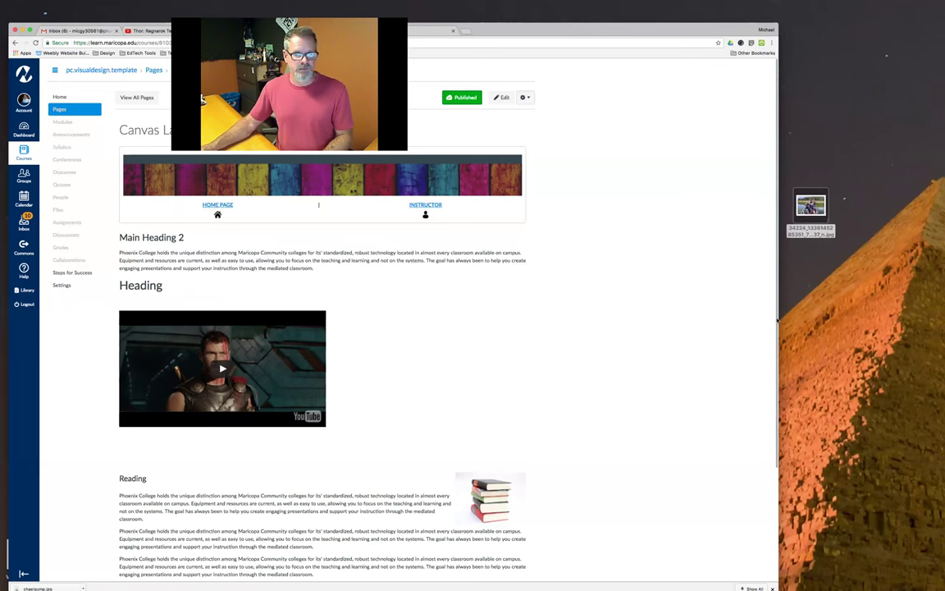
left_click_drag(738, 30, 766, 23)
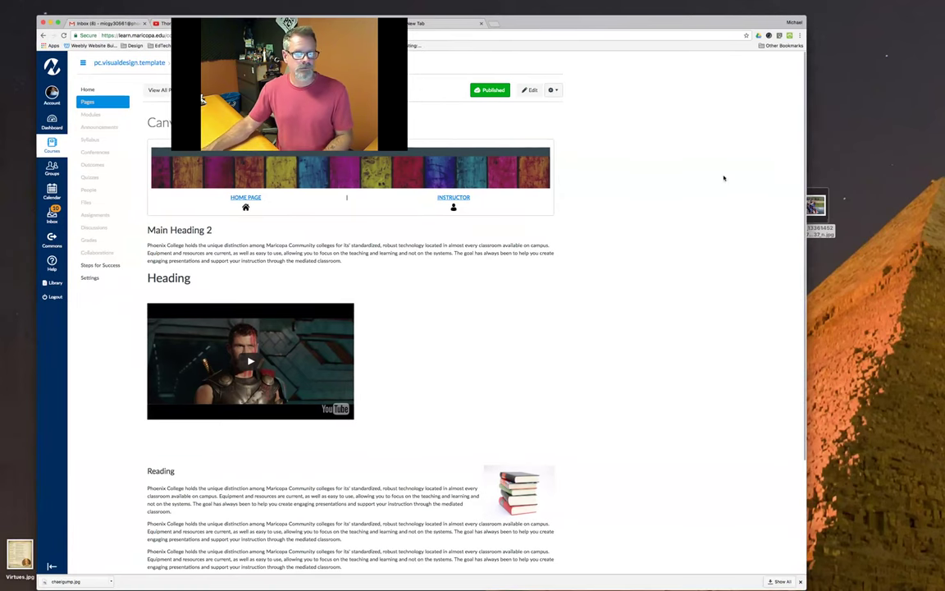
- Resize the browser window narrower and wider to check how the Canvas page's banner, text and embedded video adapt
left_click_drag(805, 310, 411, 301)
left_click_drag(333, 301, 722, 304)
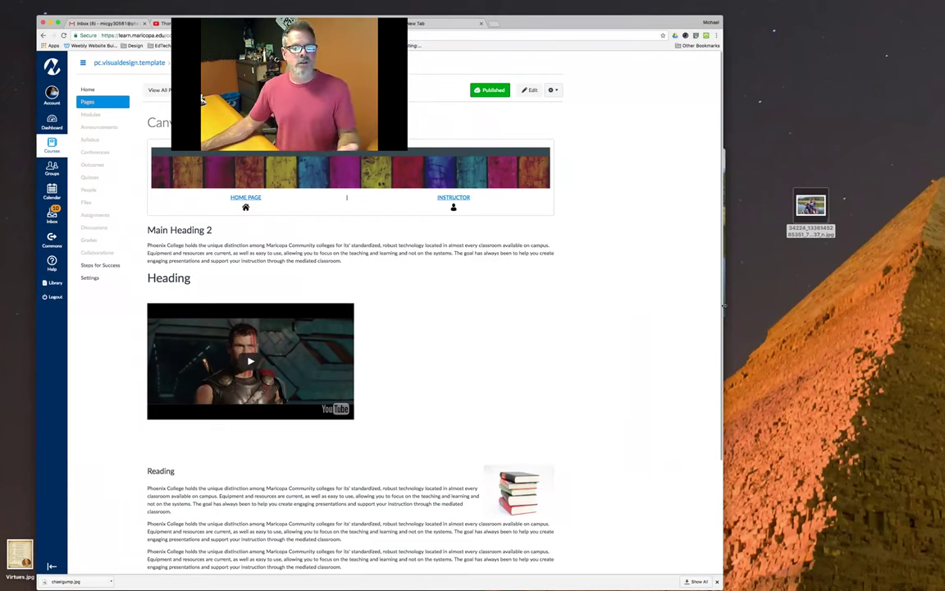
left_click_drag(724, 305, 319, 291)
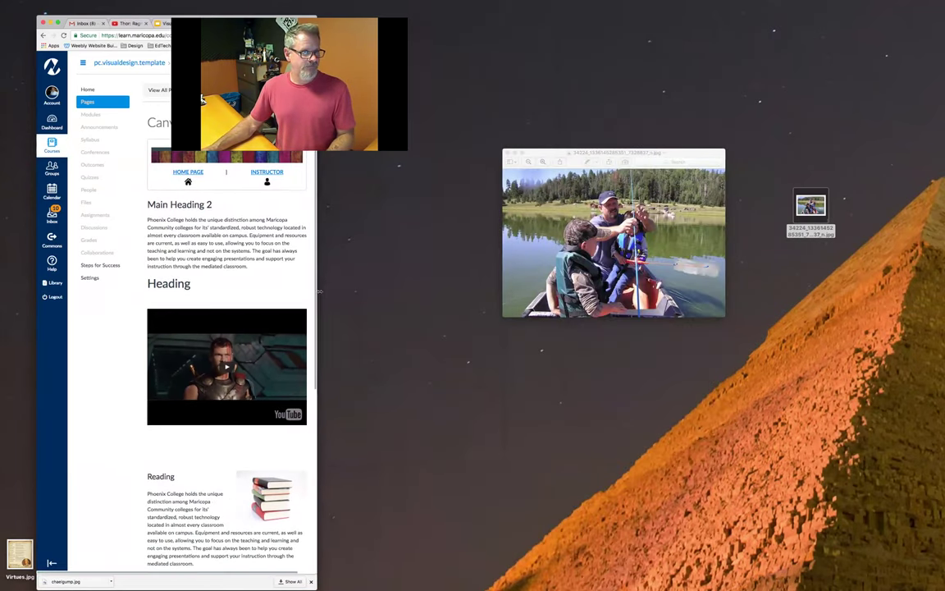
scroll(287, 258, "down", 5)
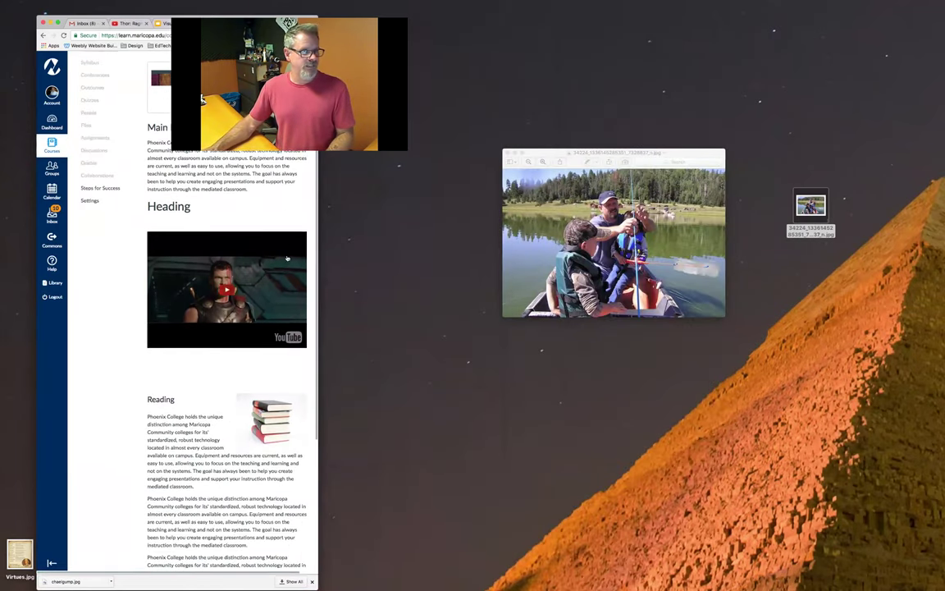
scroll(283, 266, "down", 7)
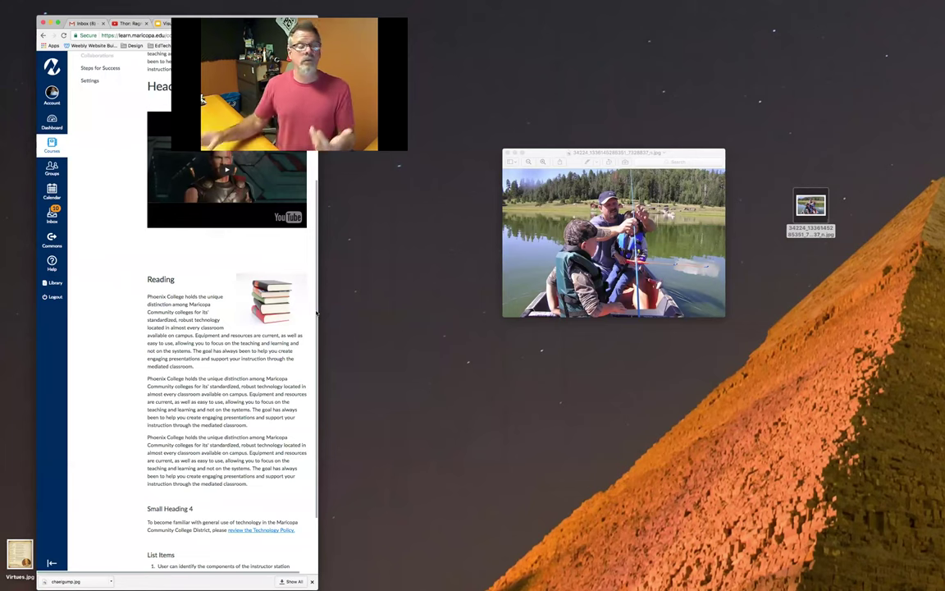
left_click_drag(318, 310, 810, 310)
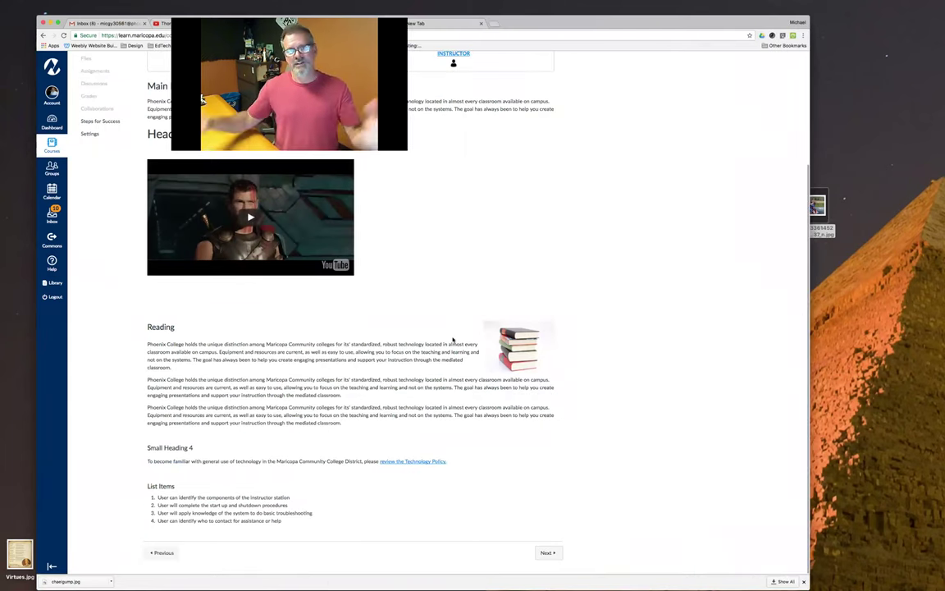
scroll(486, 351, "up", 3)
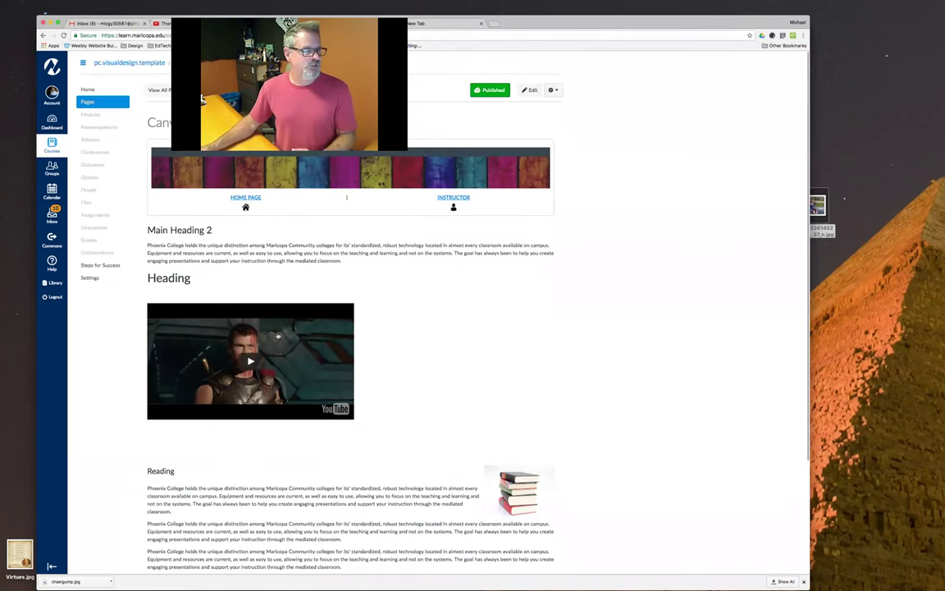
- Show the presentation full screen and open the "play this game" link on the Symbols and Iconography slide
left_click(255, 15)
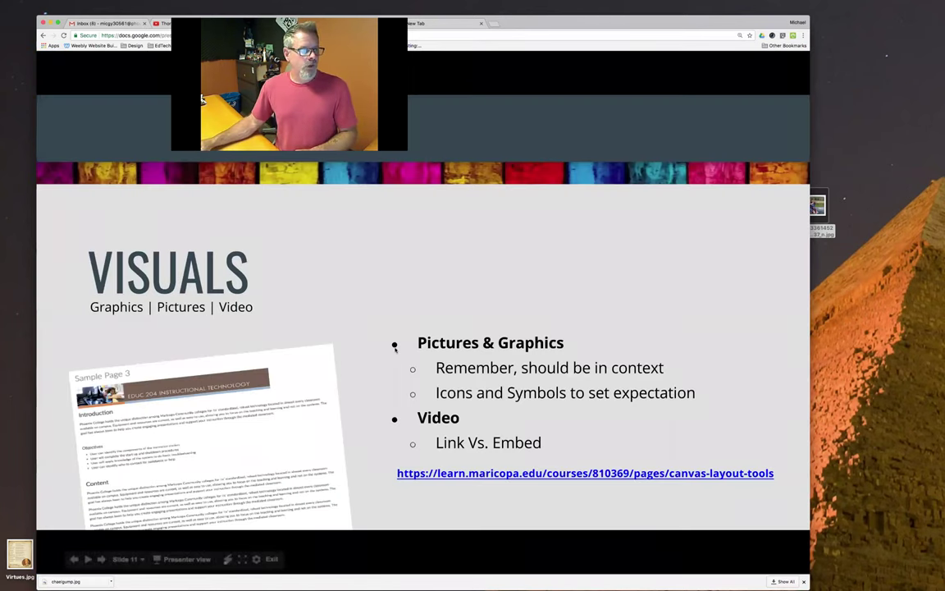
left_click(242, 559)
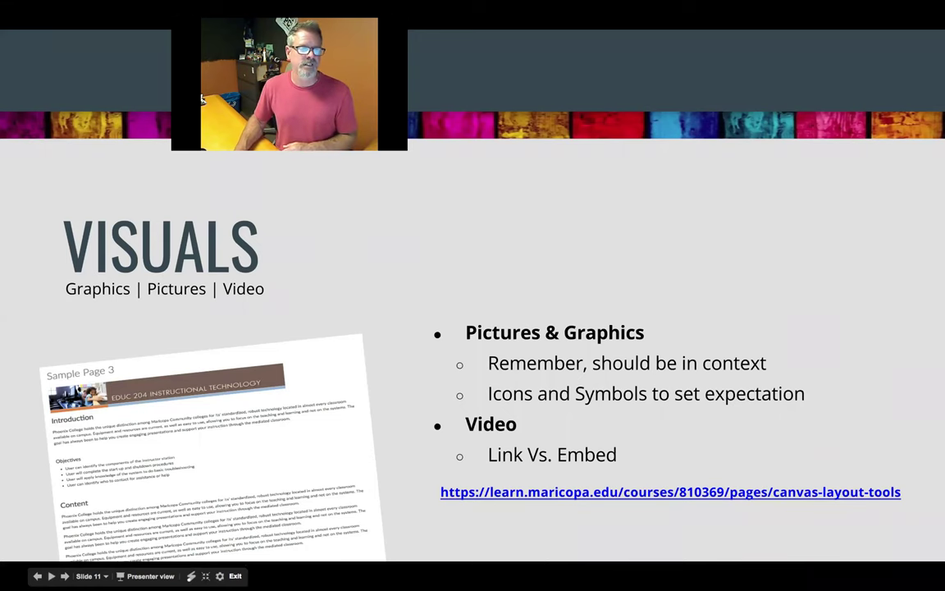
key("Right")
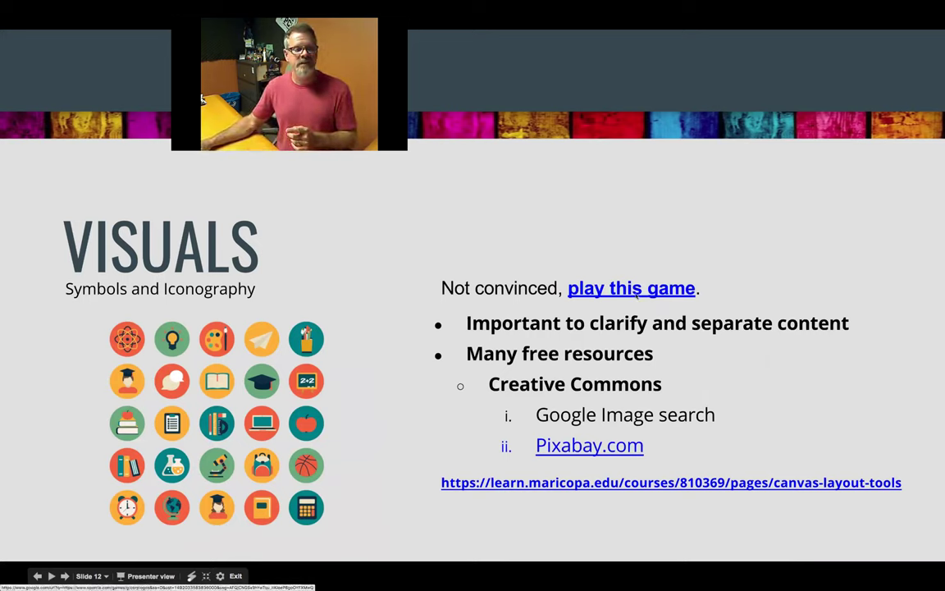
left_click(636, 295)
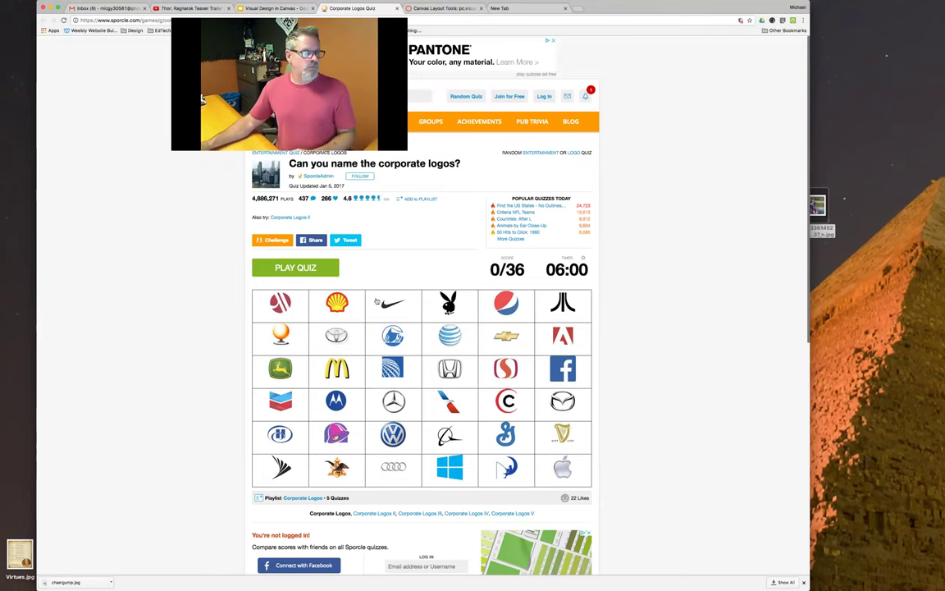
- Start the corporate logos quiz and answer with Shell, Nike, Playboy, Pepsi, Atari and Toyota
left_click(295, 272)
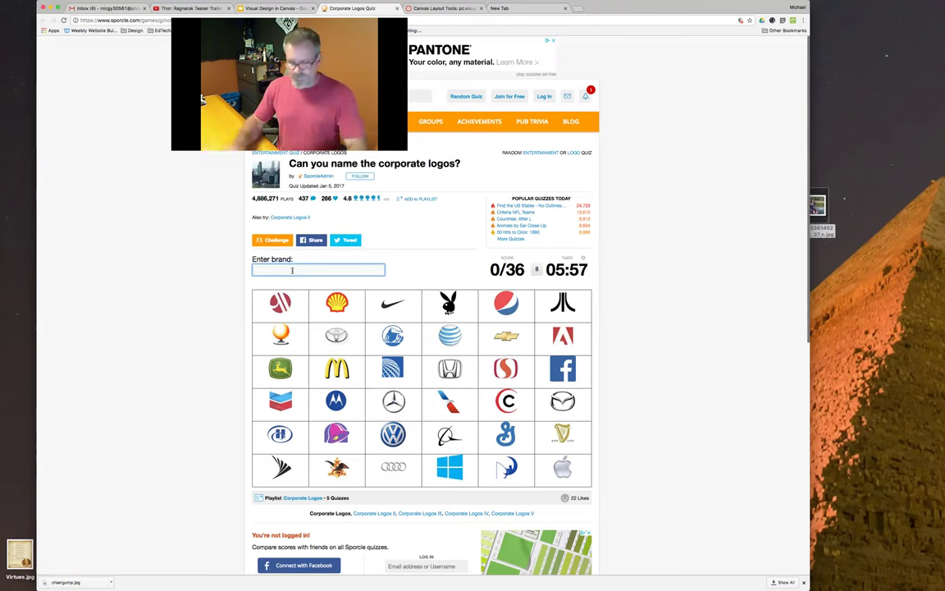
type("shell")
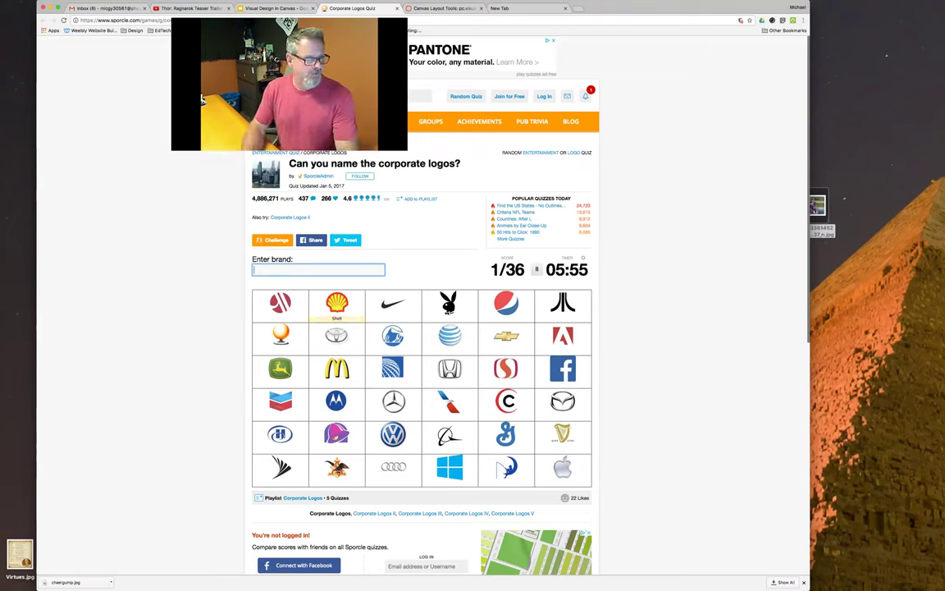
type("n")
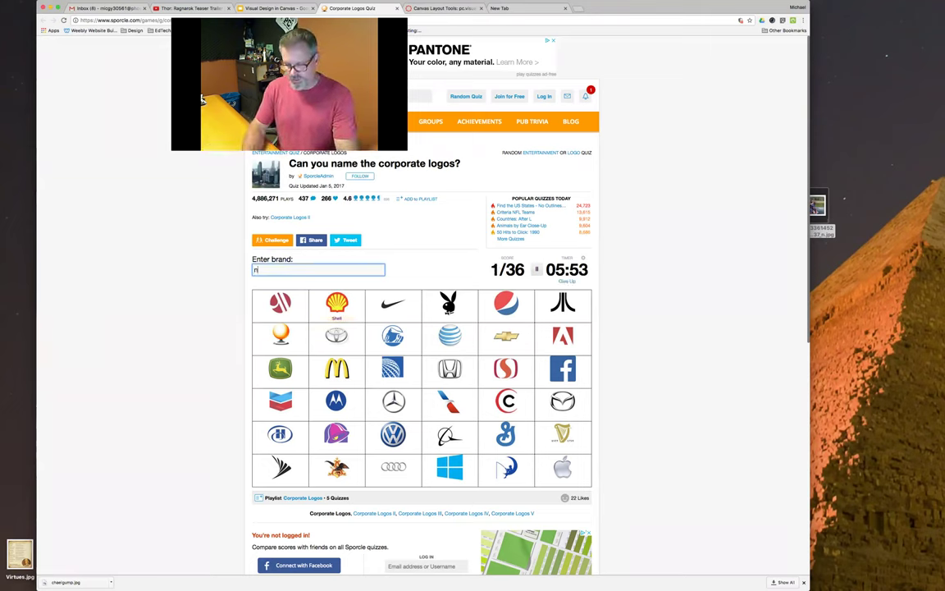
type("ikeplay")
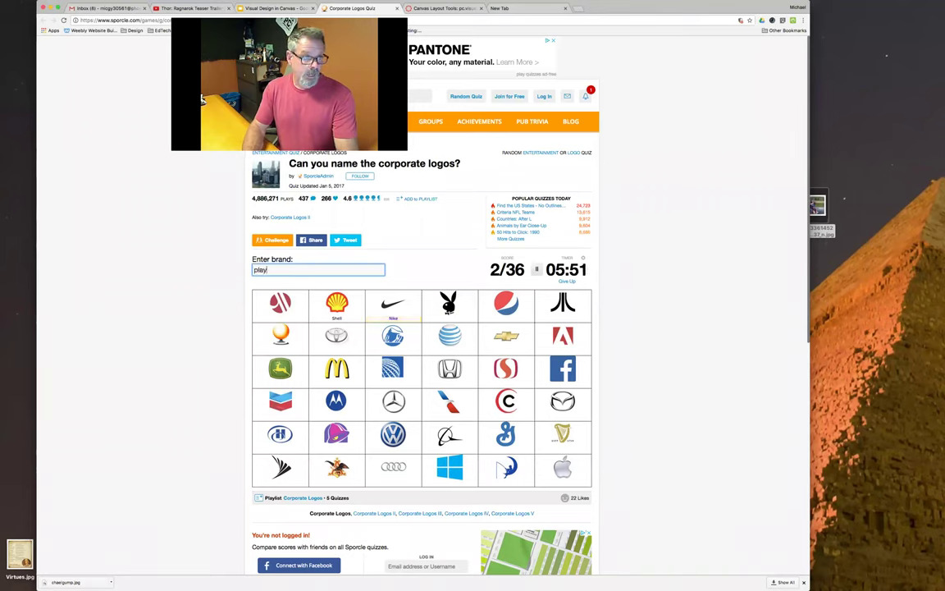
type("boy")
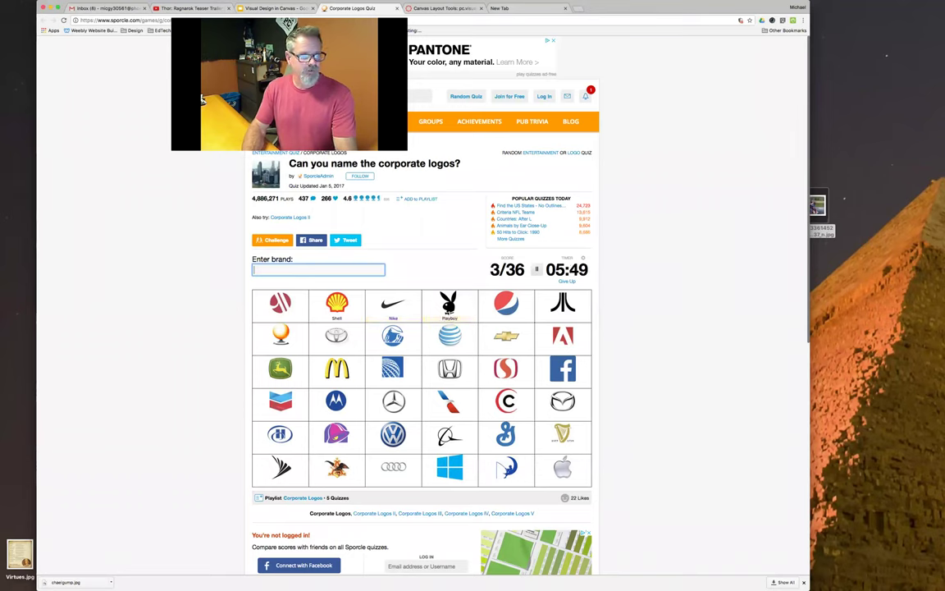
type("pepsi")
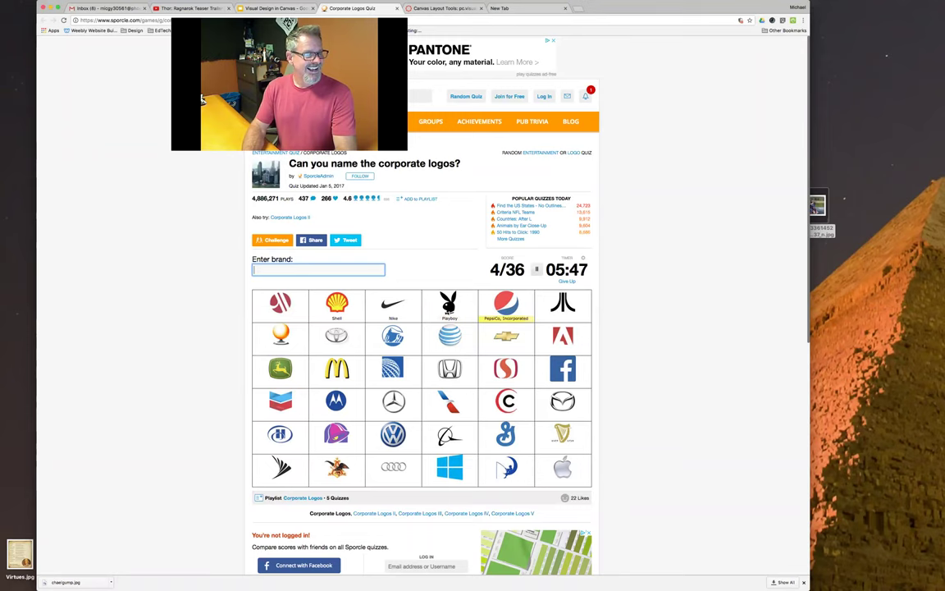
type("atari")
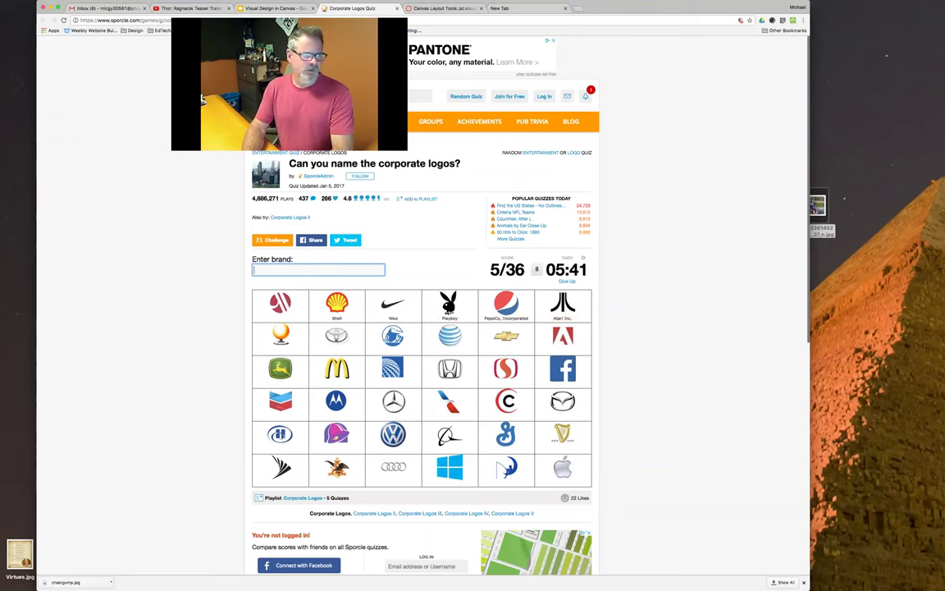
type("toyota")
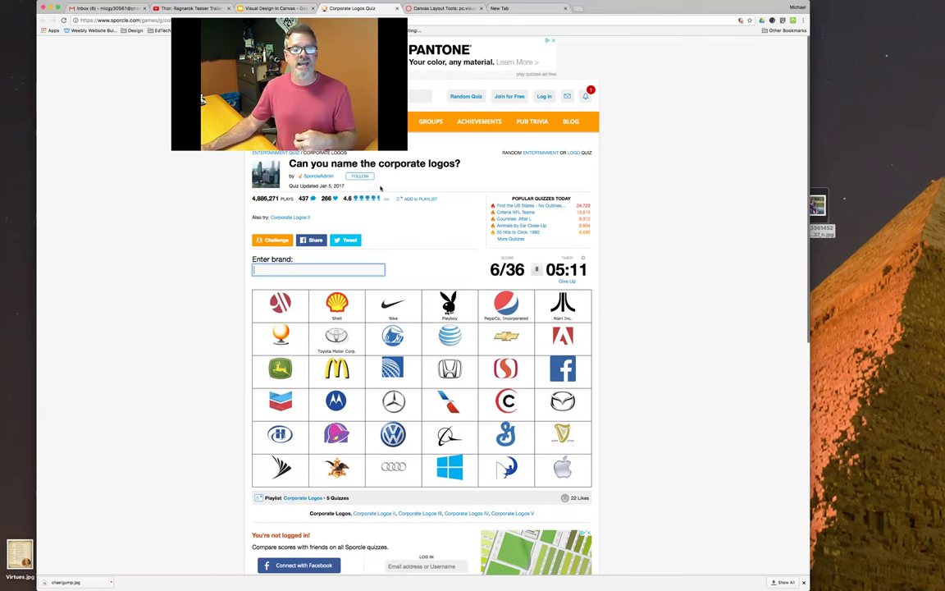
- Return to the Canvas Layout Tools page and open it for editing
left_click(443, 8)
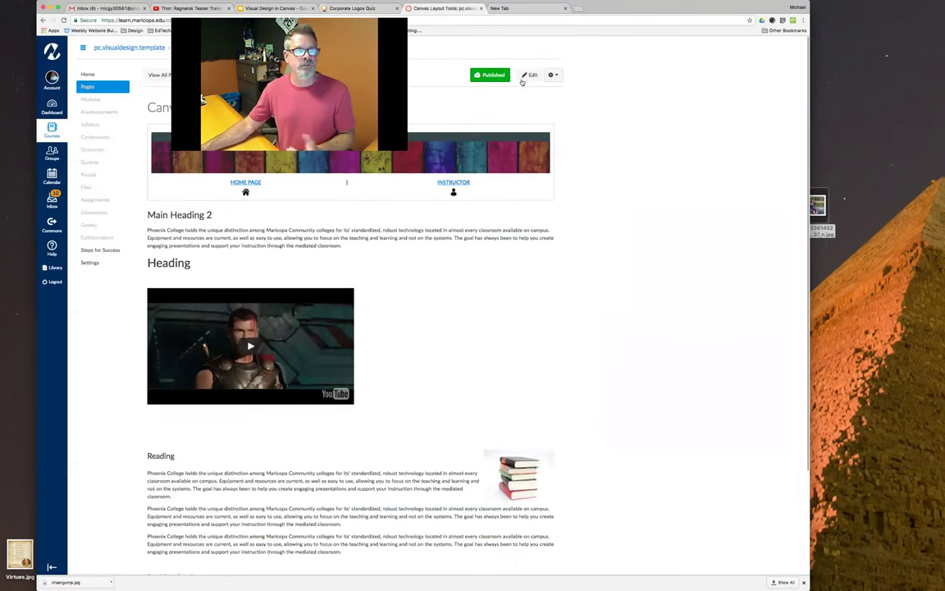
left_click(529, 75)
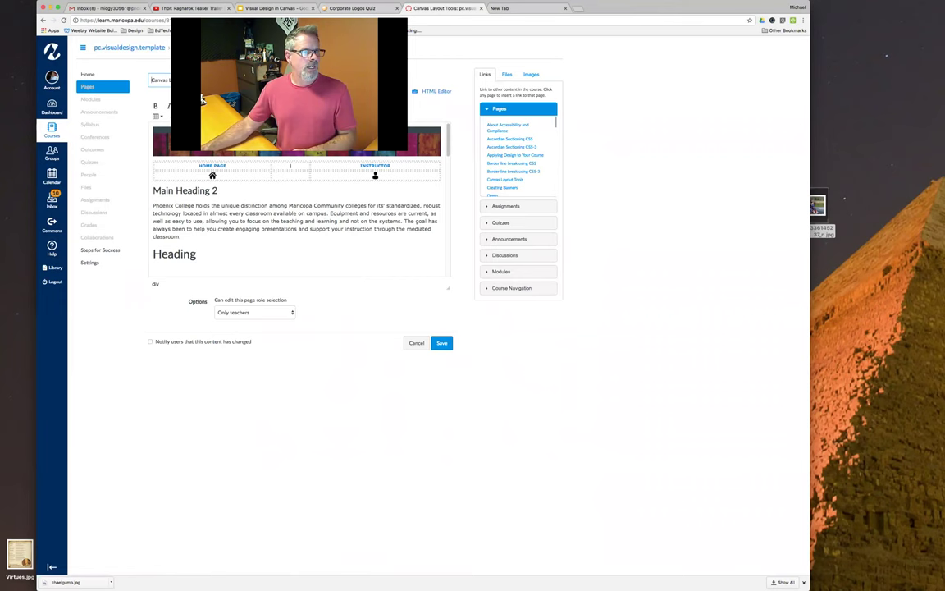
- Open Pixabay.com from the Symbols and Iconography slide and highlight the "Attribution is not required" statement
left_click(275, 9)
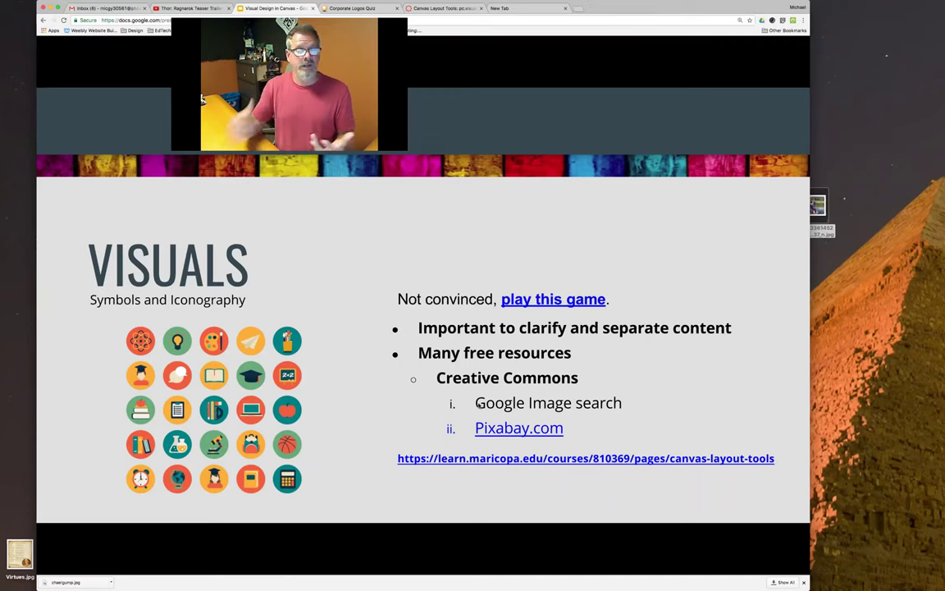
left_click(523, 429)
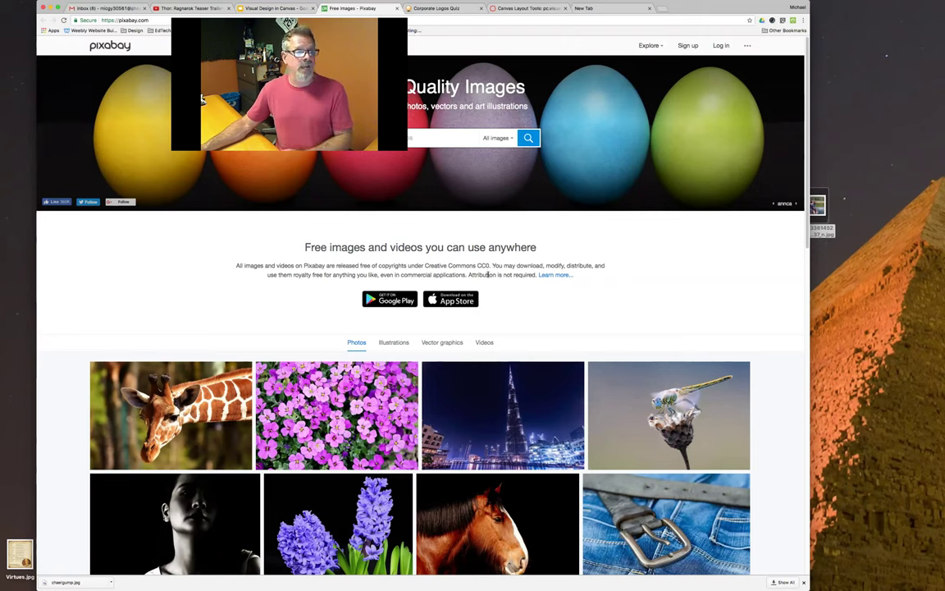
left_click_drag(468, 274, 537, 275)
- Show the presentation full screen, go back to the Example slide, and advance to the Graphics, Pictures and Video slide
left_click(282, 8)
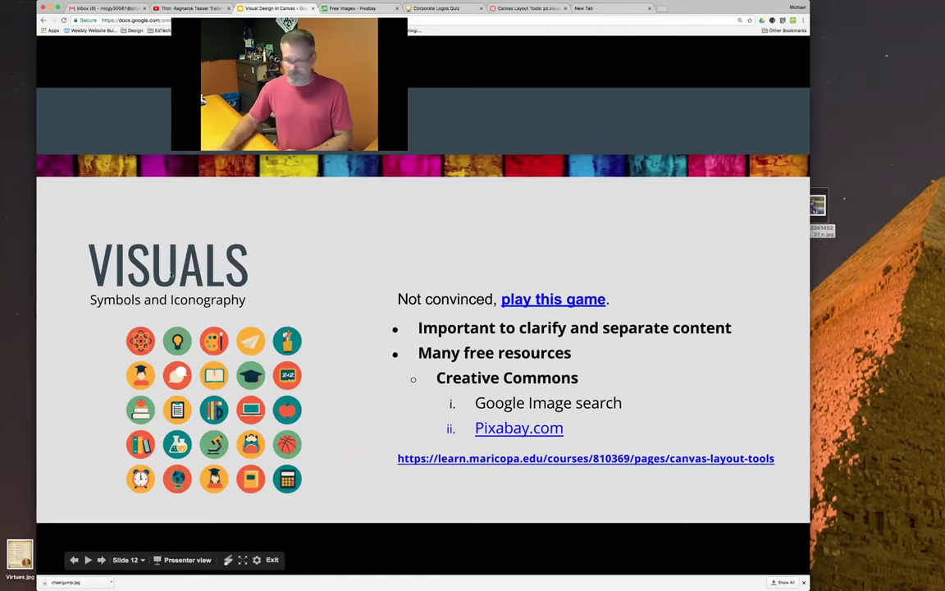
key("Left")
key("ctrl+super+f")
key("Left")
key("Left")
key("Left")
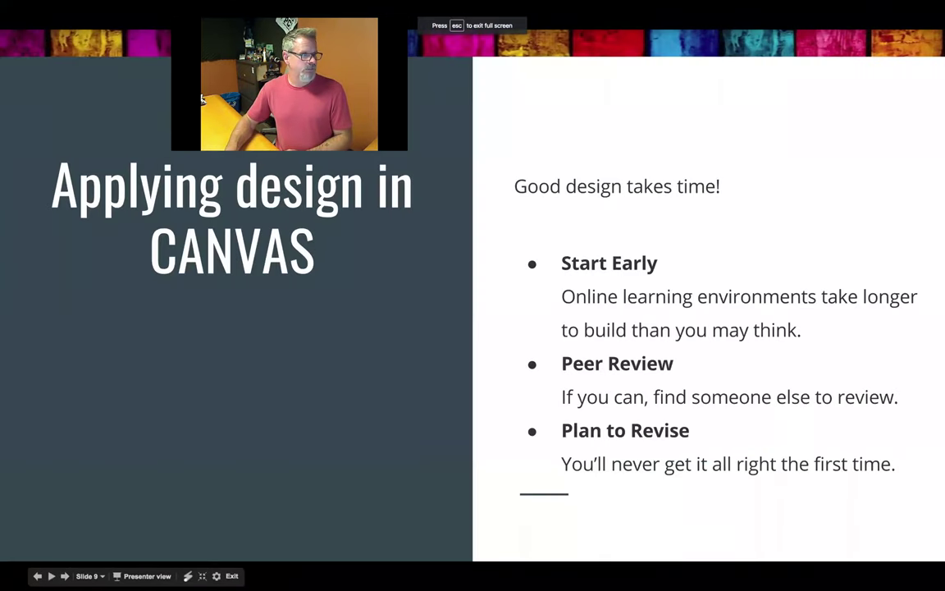
key("Left")
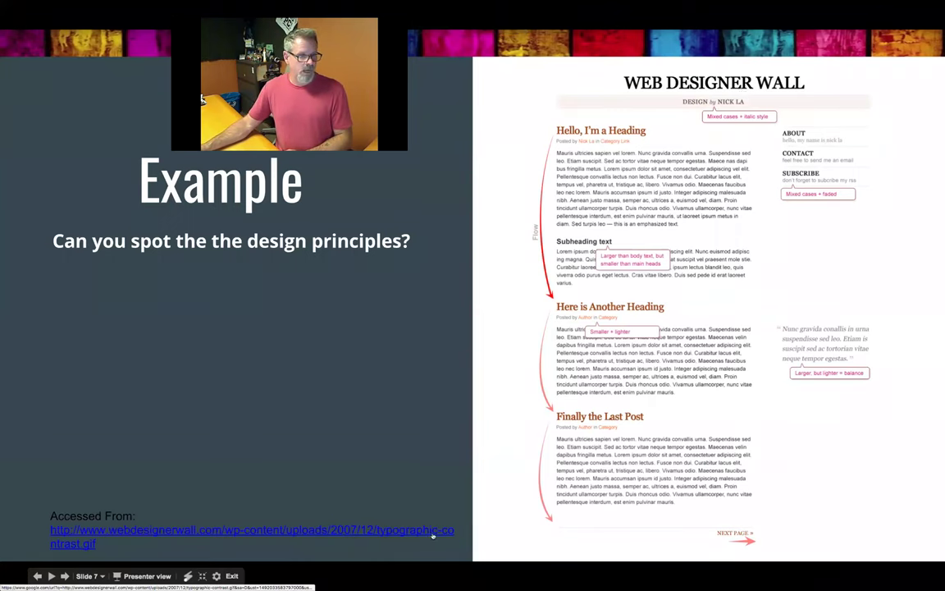
key("Right")
key("Right")
key("Right")
key("Right")
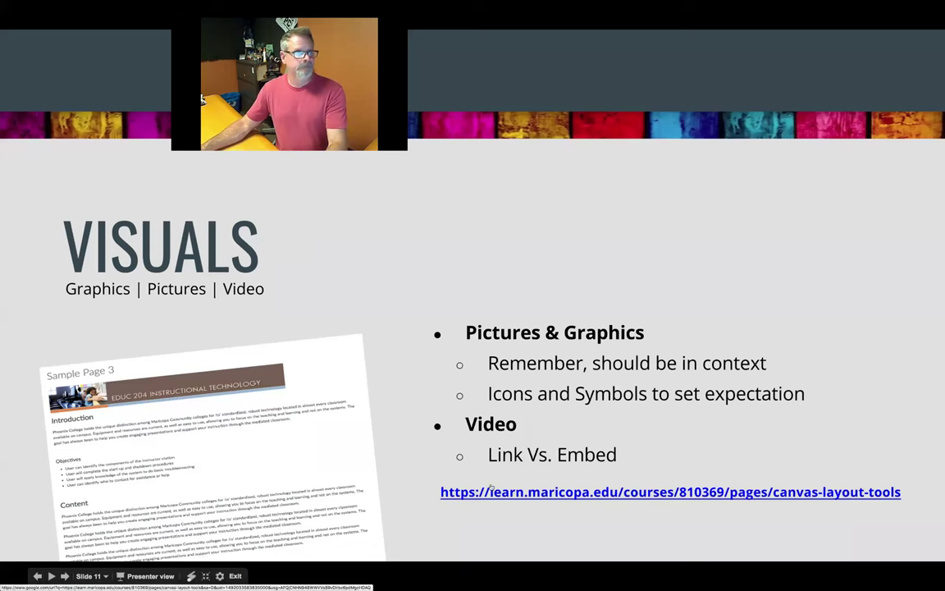
- Leave the full-screen presentation, return to Pixabay and search its images for "book icon"
key("Escape")
left_click(352, 9)
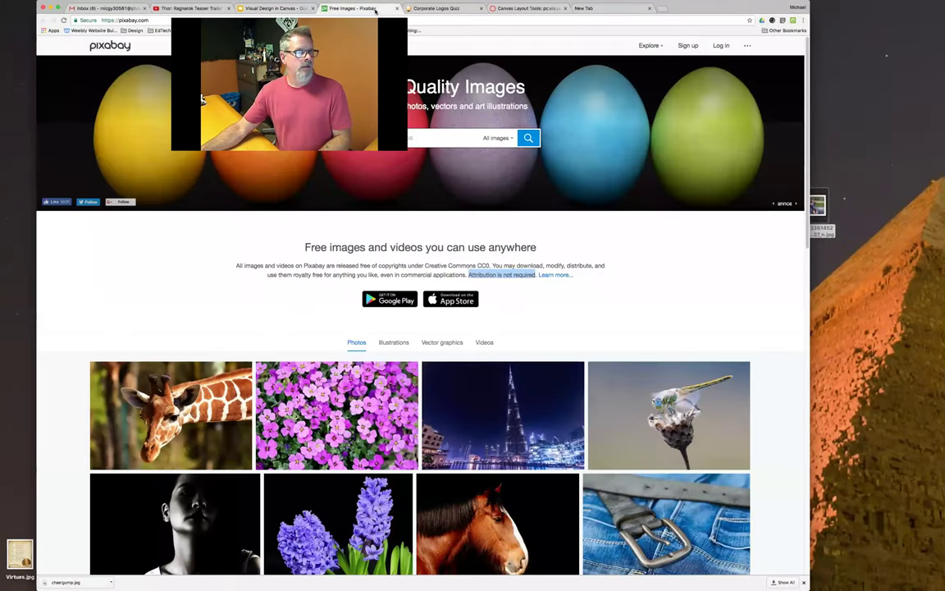
left_click(513, 280)
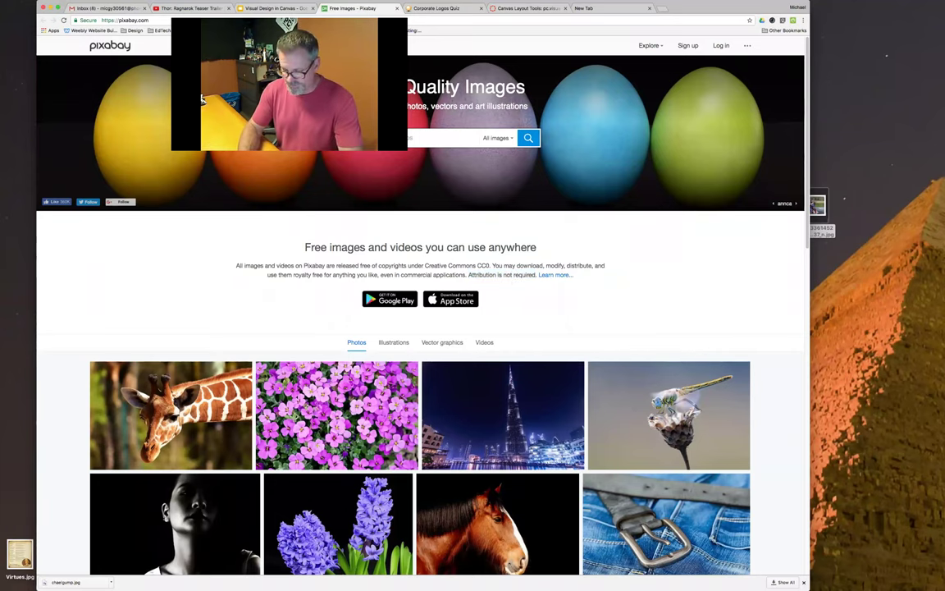
type("book")
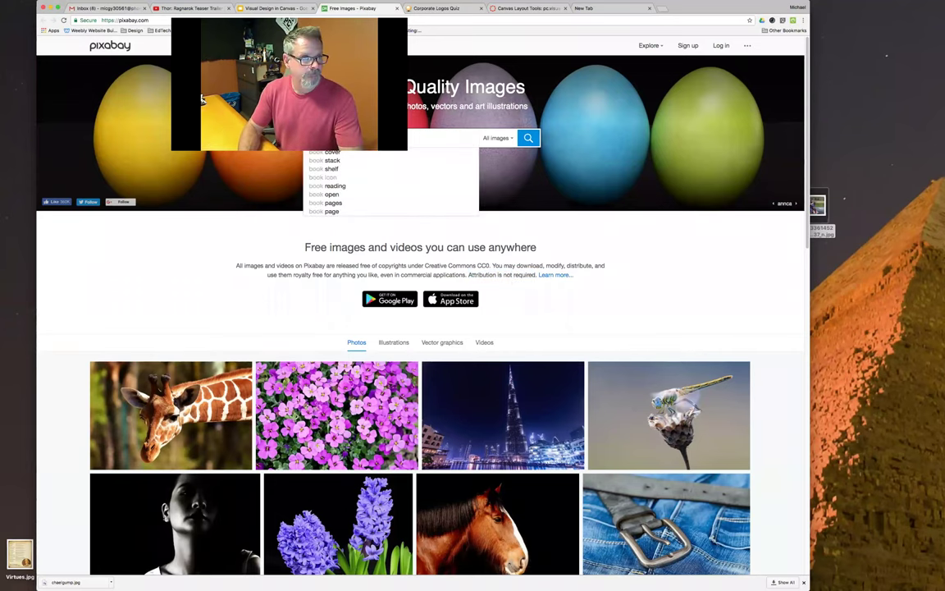
key("Return")
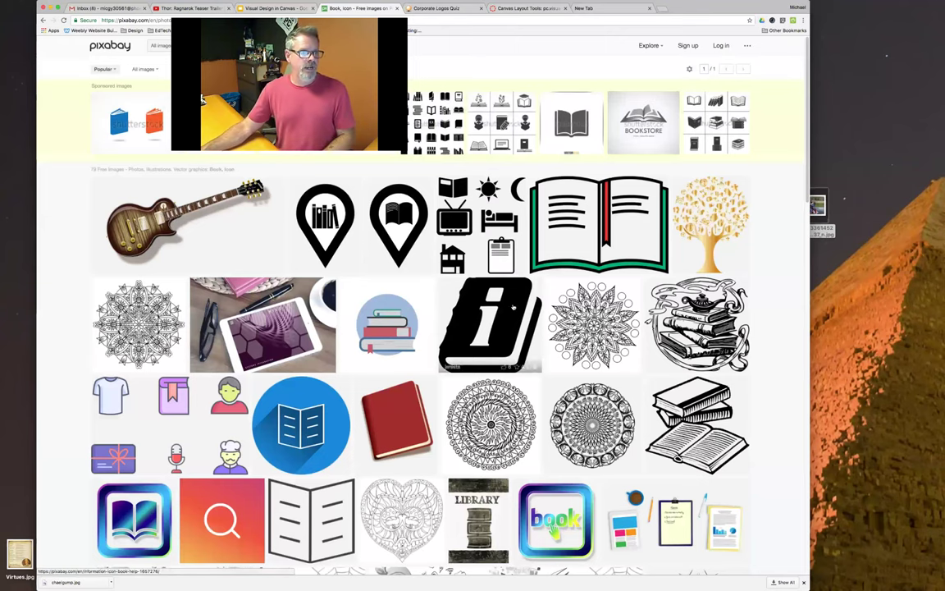
- Examine the red book illustration's licence and download details, and browse through the book icon search results
left_click(386, 437)
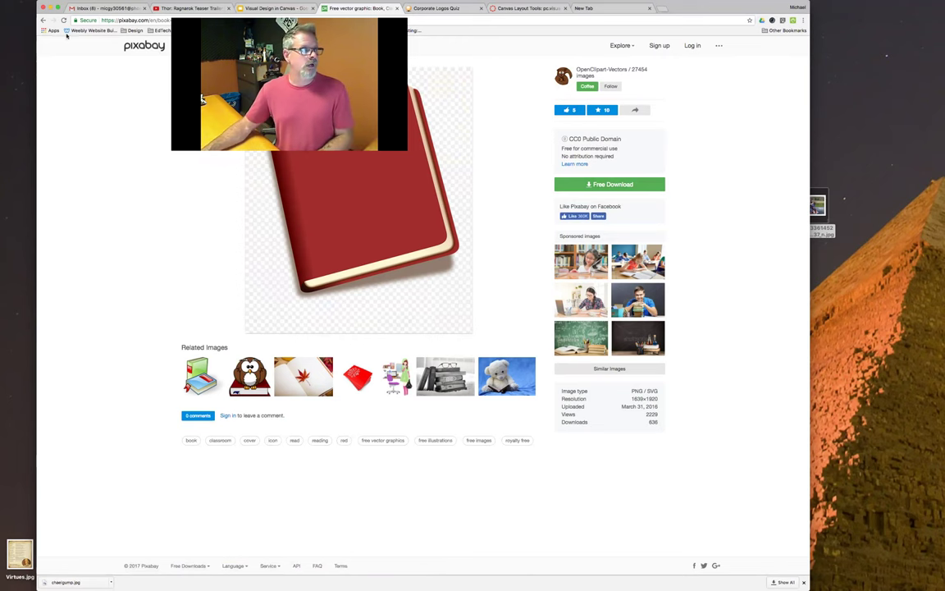
left_click(43, 20)
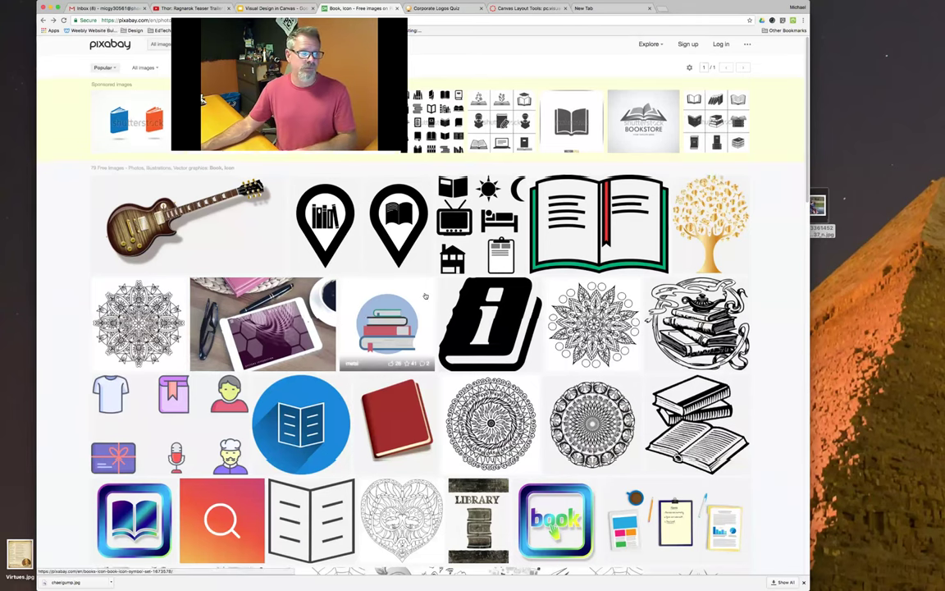
scroll(420, 329, "down", 6)
scroll(424, 297, "down", 8)
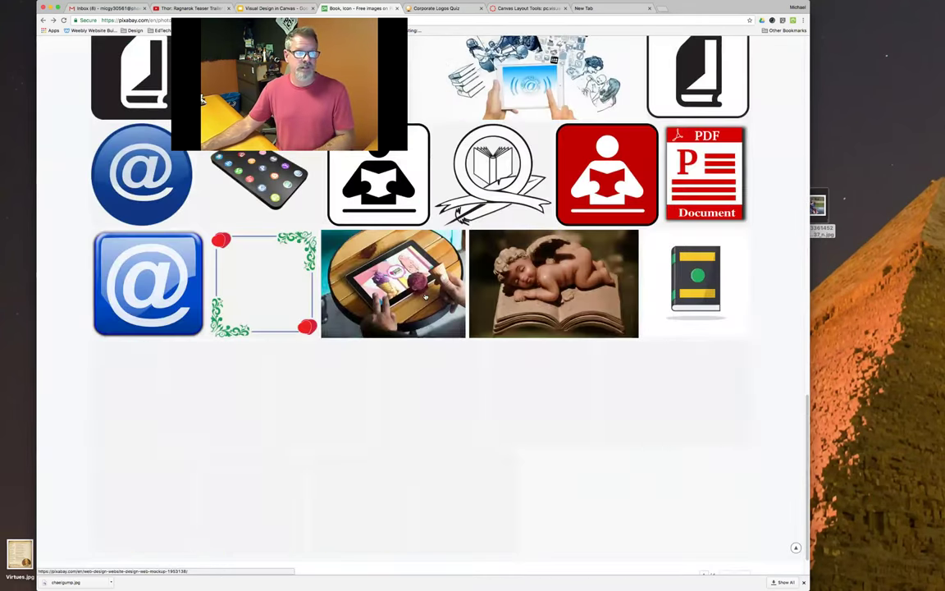
scroll(423, 297, "up", 5)
scroll(423, 297, "up", 2)
scroll(423, 297, "down", 10)
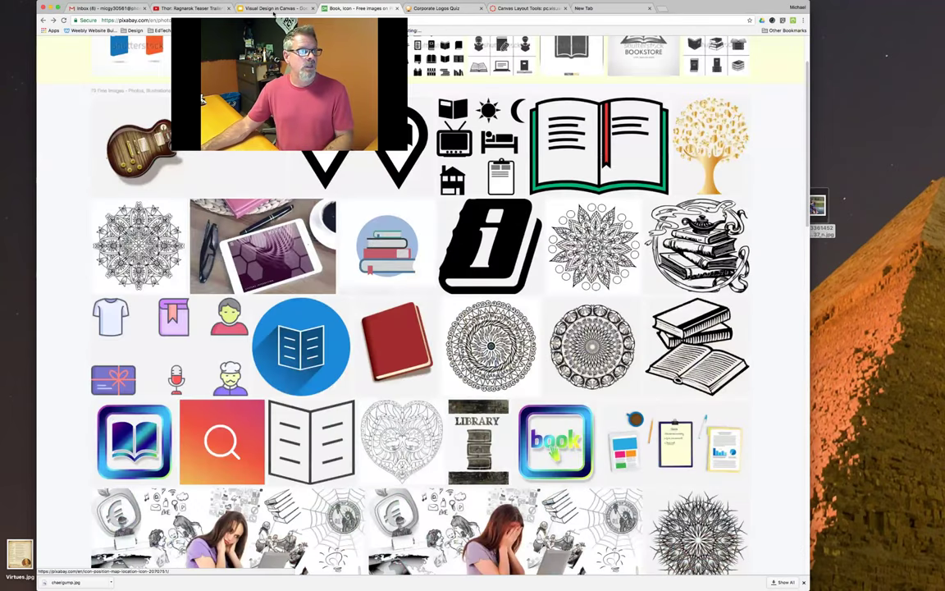
left_click(276, 8)
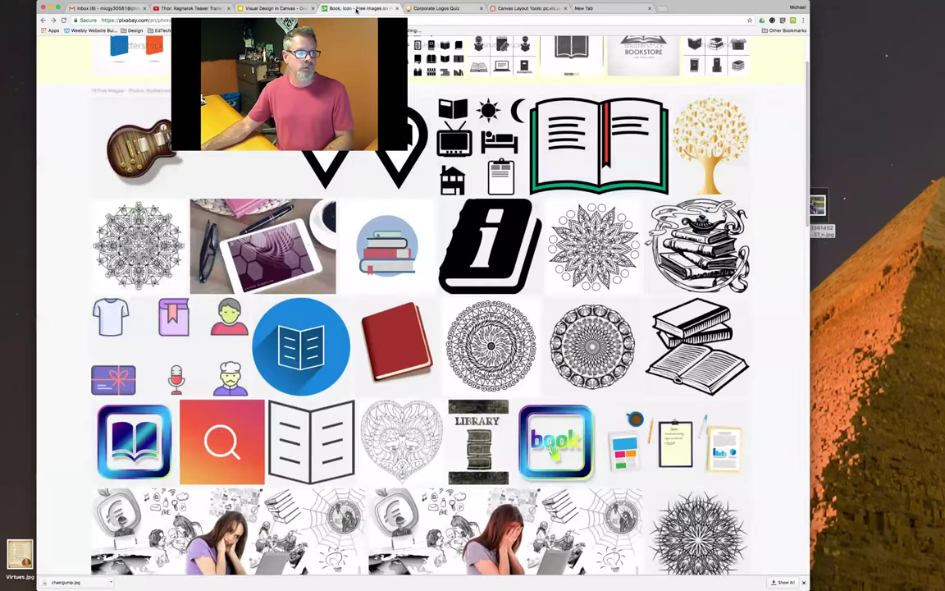
- Return to the Visual Design in Canvas presentation and show the Graphics, Pictures and Video slide full screen
left_click(355, 9)
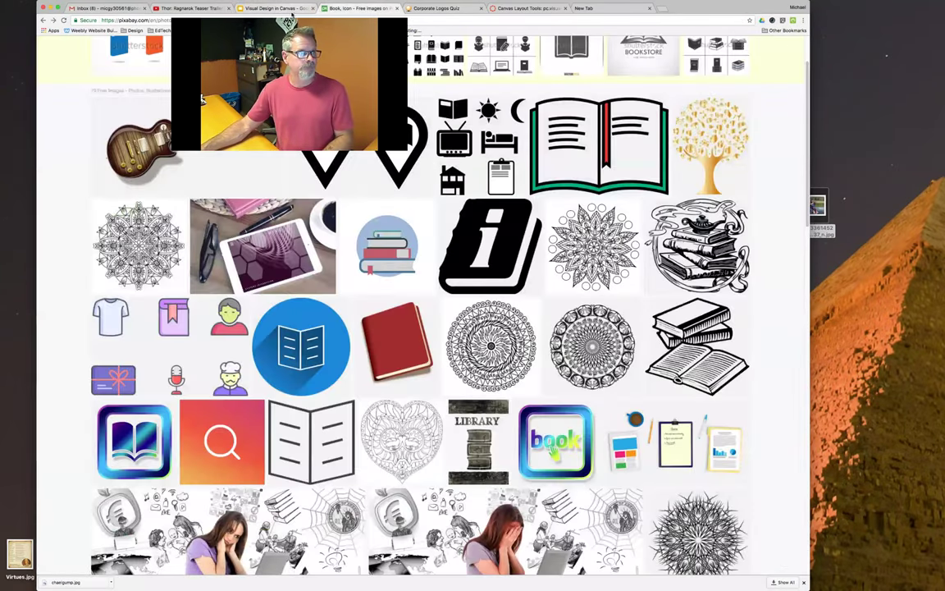
left_click(276, 8)
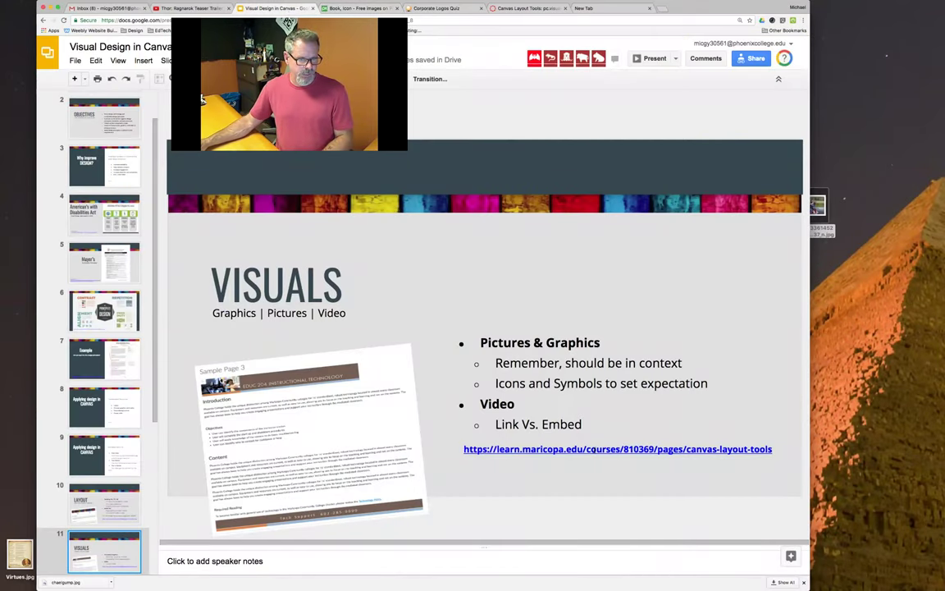
left_click(595, 449)
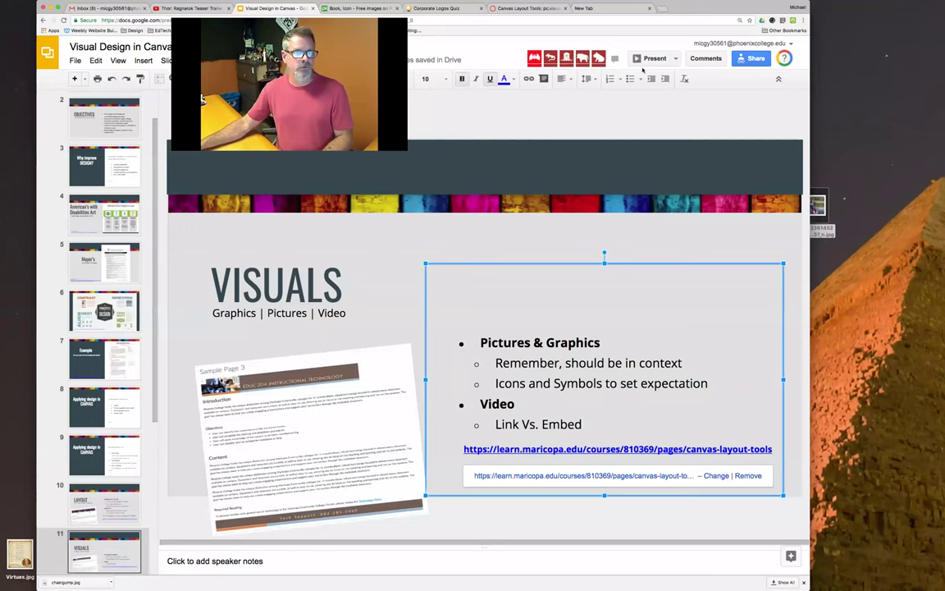
key("super+Return")
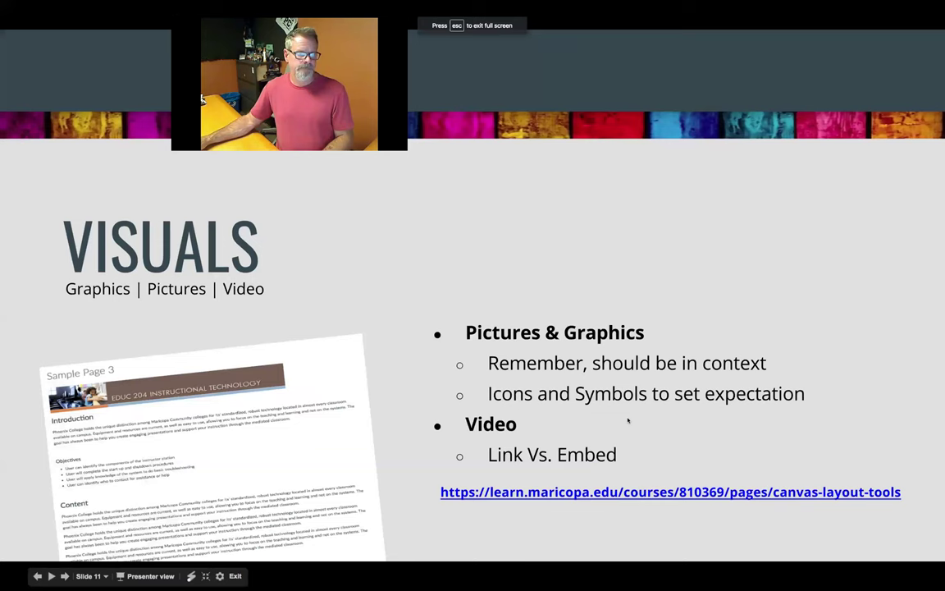
- Open the canvas-layout-tools page linked on the slide, then view the Overview and Objectives page from the course's modules
key("ctrl+Tab")
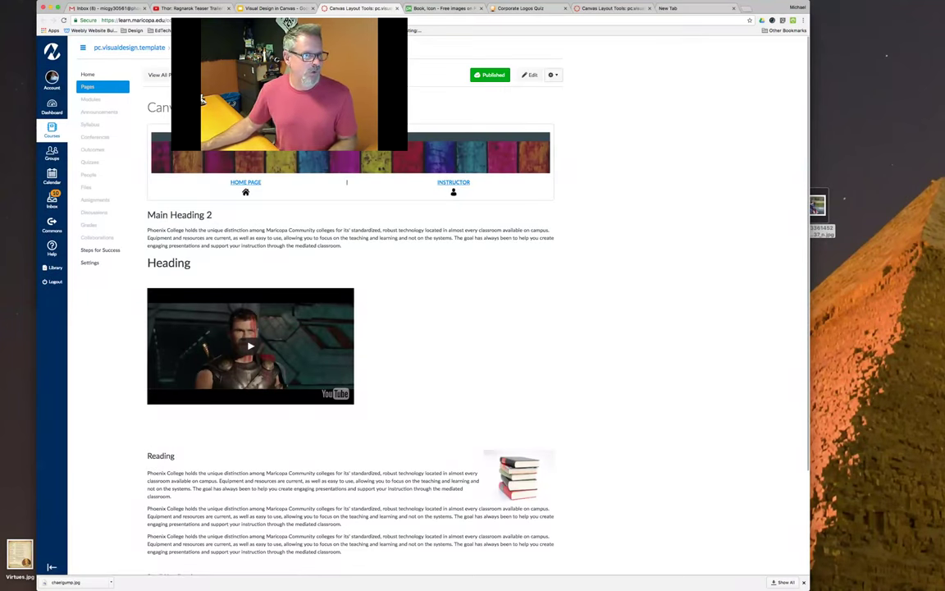
left_click(92, 100)
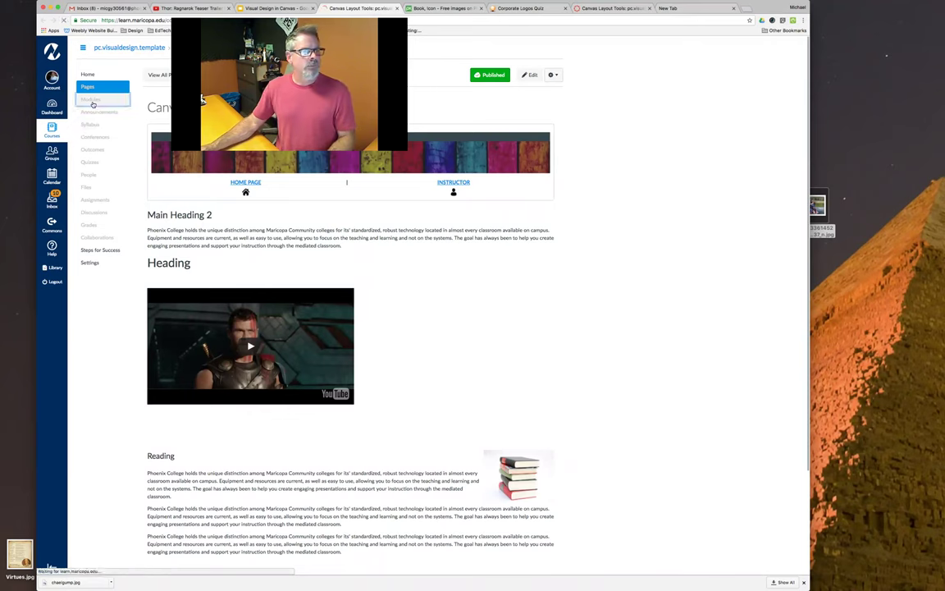
left_click(197, 123)
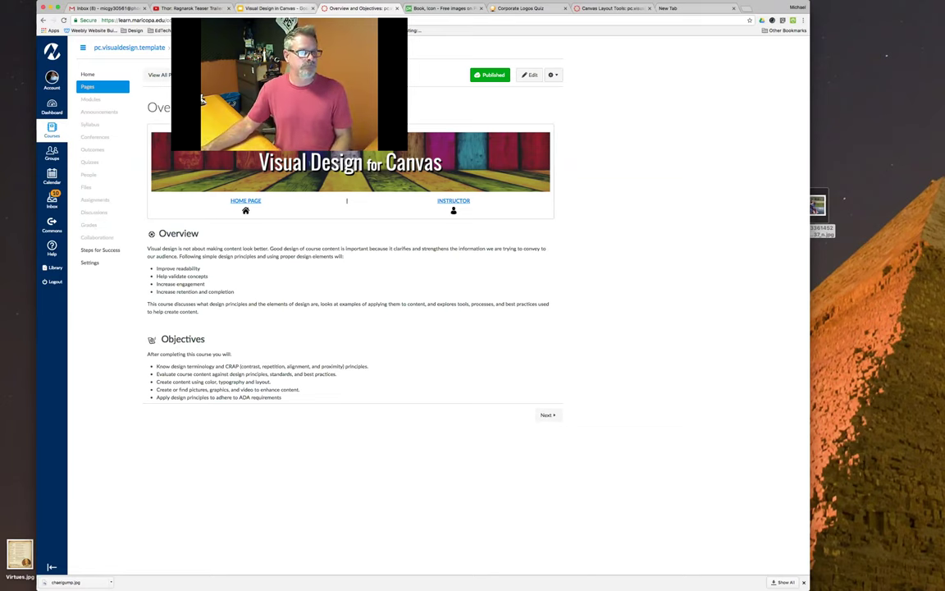
- Return to the presentation's Symbols and Iconography slide and close the leftover Canvas, blank, Corporate Logos Quiz and Pixabay pages
left_click(275, 8)
left_click(529, 412)
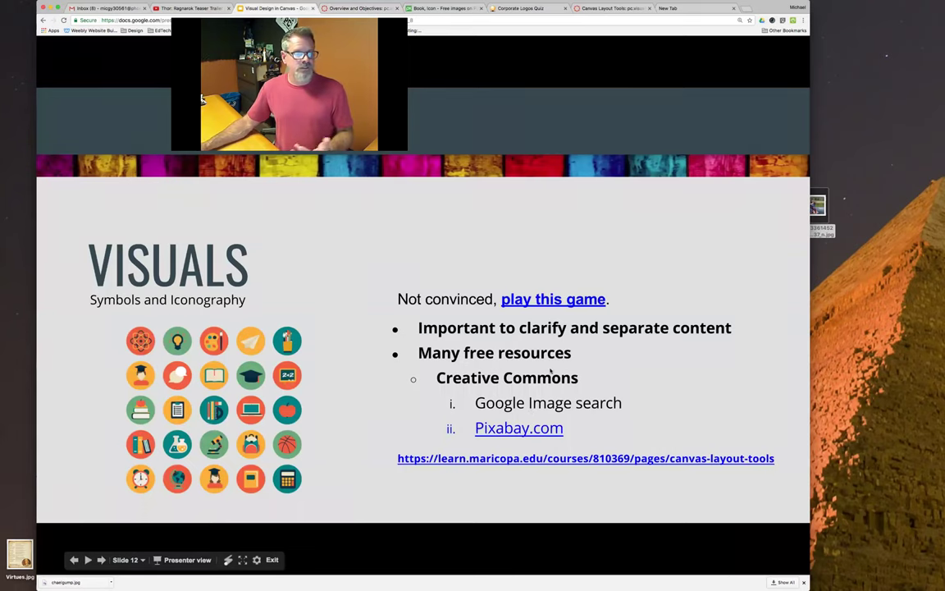
left_click(611, 8)
left_click(649, 8)
left_click(649, 8)
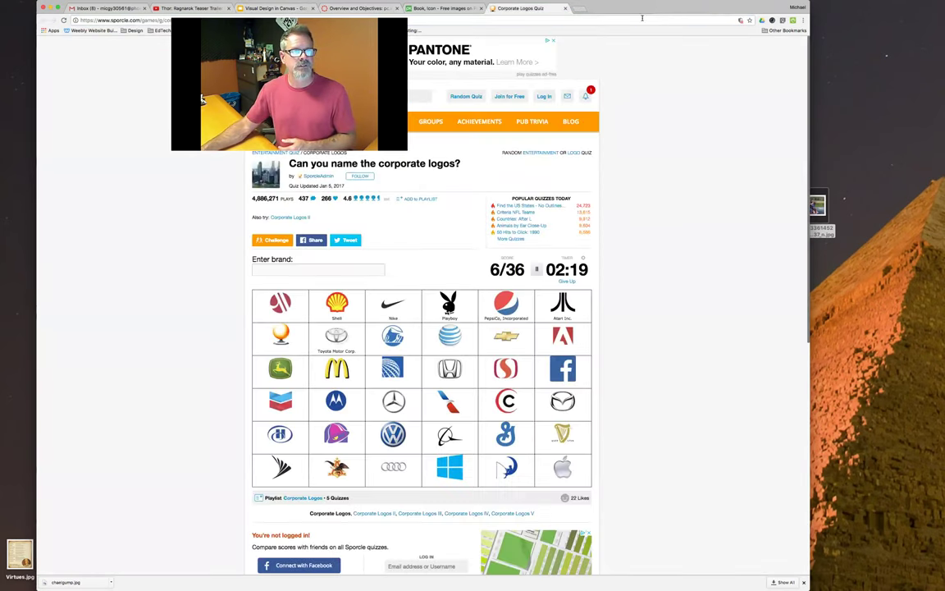
left_click_drag(566, 9, 562, 62)
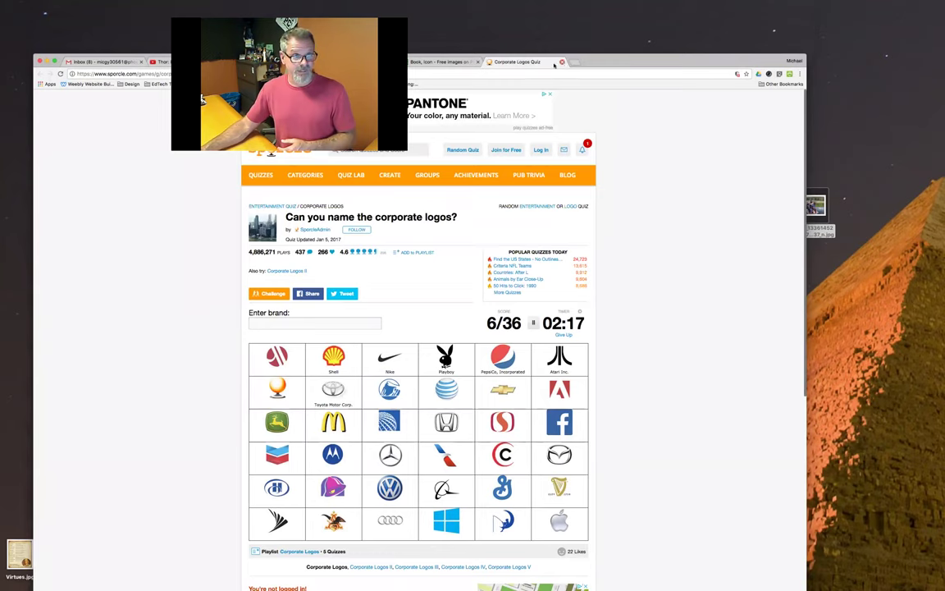
left_click(562, 62)
left_click(479, 62)
key("super+w")
- Reposition the browser window, show the presentation full screen, and advance to the Personalize slide
left_click_drag(562, 60, 610, 28)
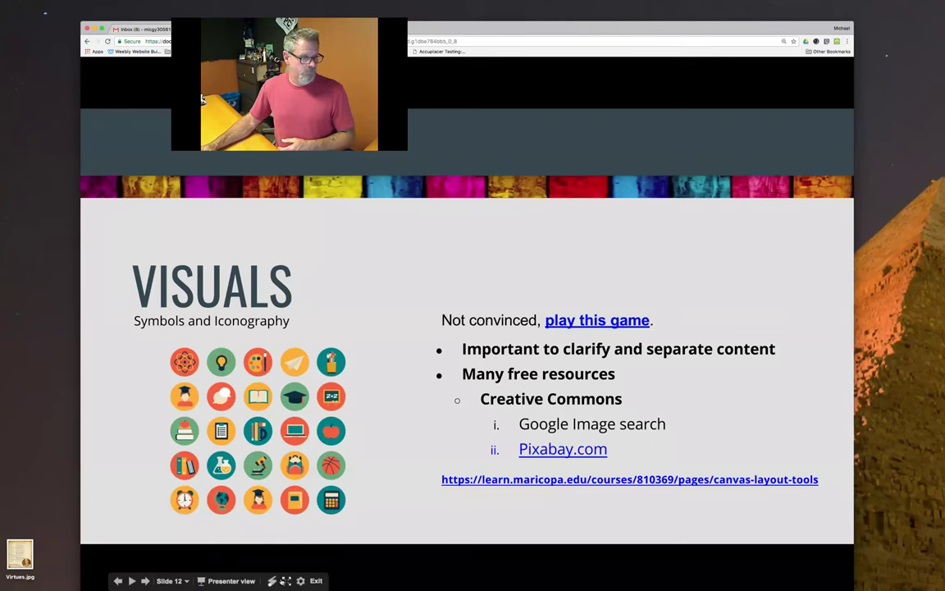
key("ctrl+shift+f")
key("Right")
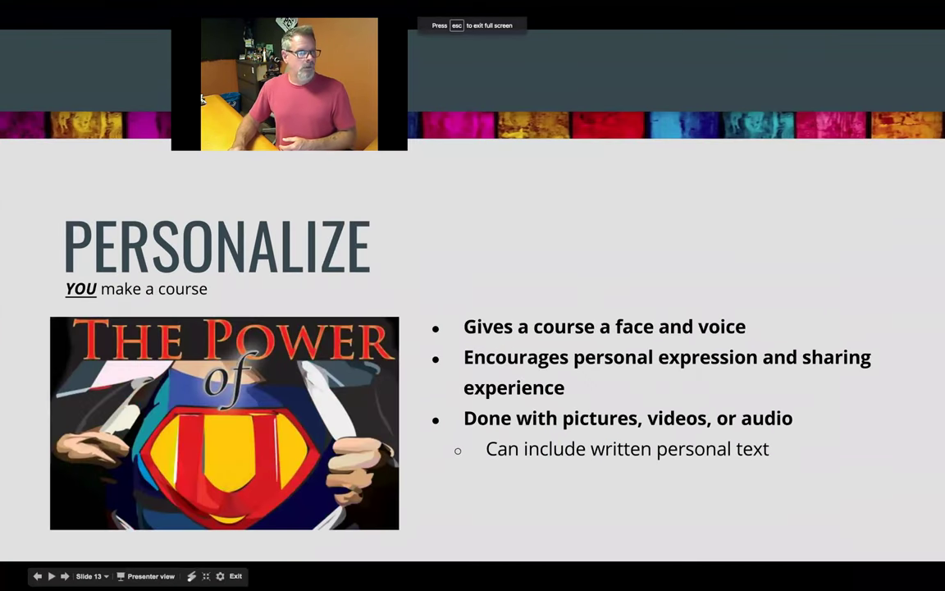